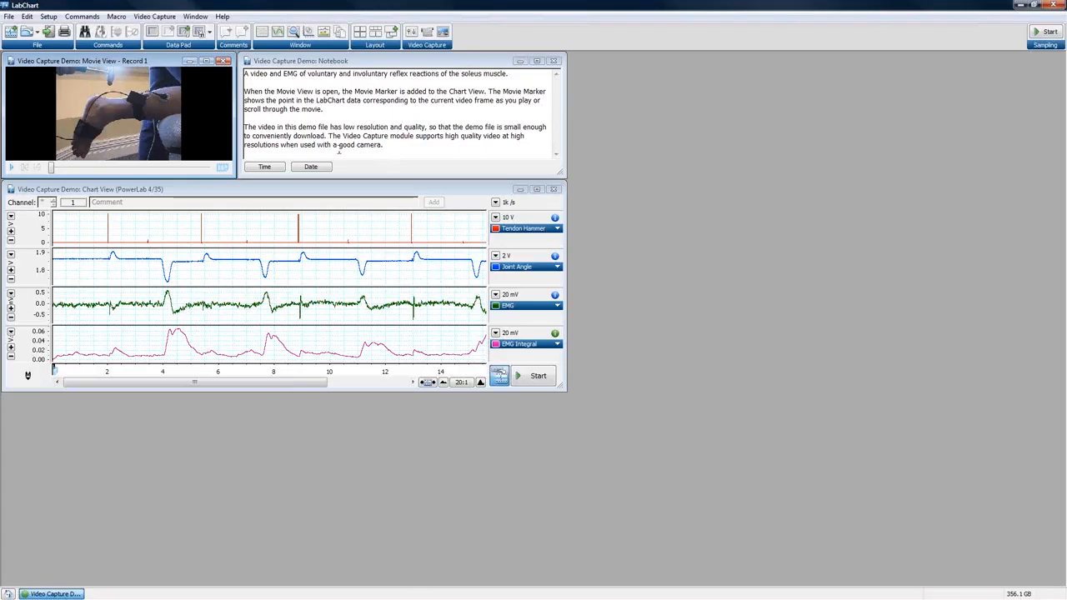
# Tile the open windows, then shrink the Chart View's height and enlarge the Movie View and Notebook windows down to meet it
pyautogui.click(360, 32)
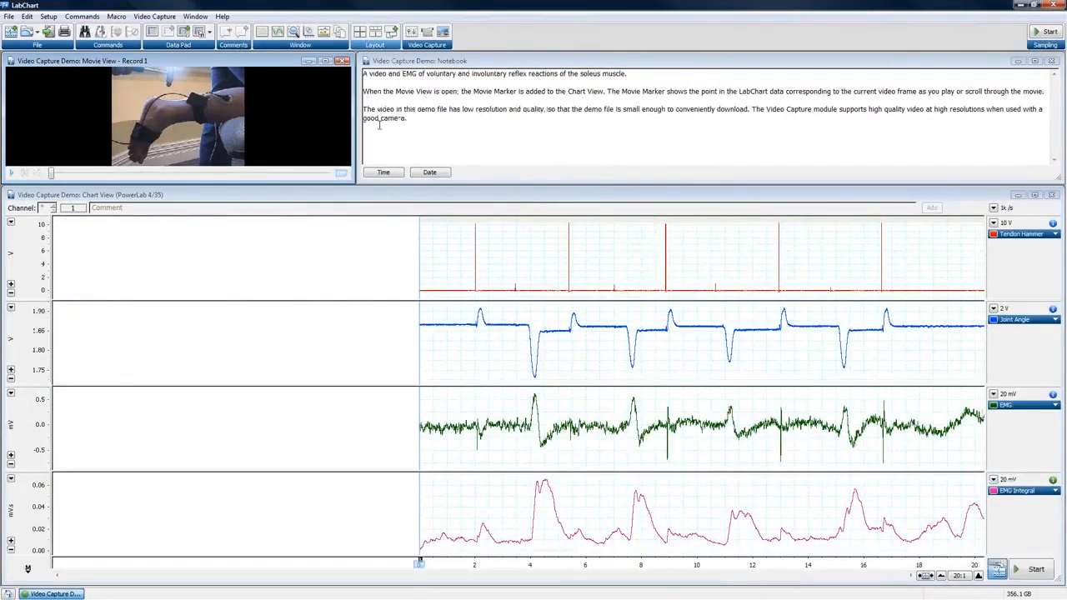
pyautogui.click(510, 186)
pyautogui.moveTo(509, 187); pyautogui.dragTo(509, 301)
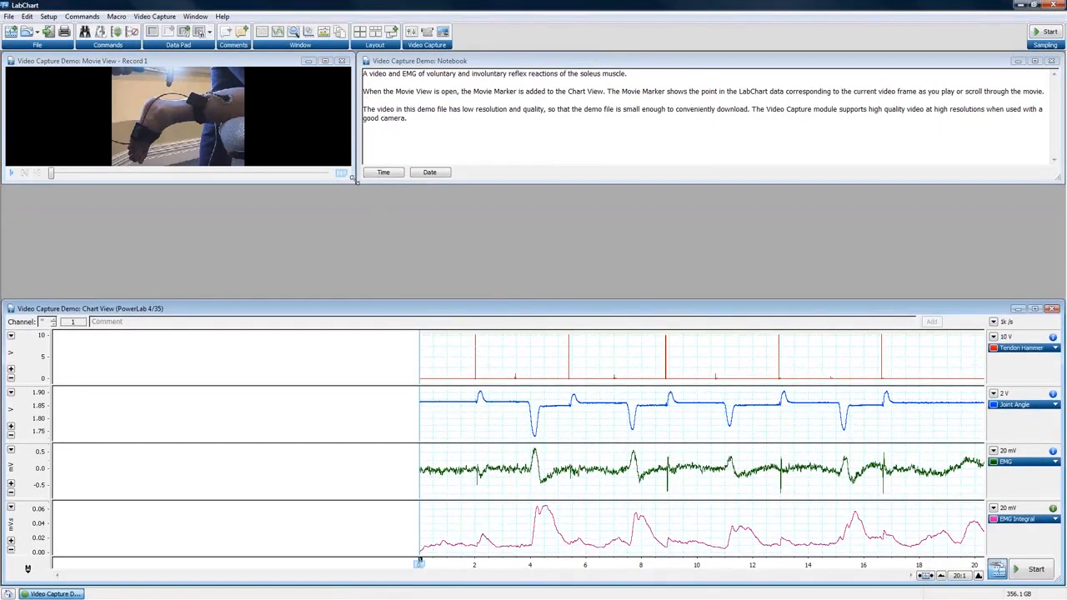
pyautogui.click(354, 183)
pyautogui.moveTo(353, 183); pyautogui.dragTo(357, 299)
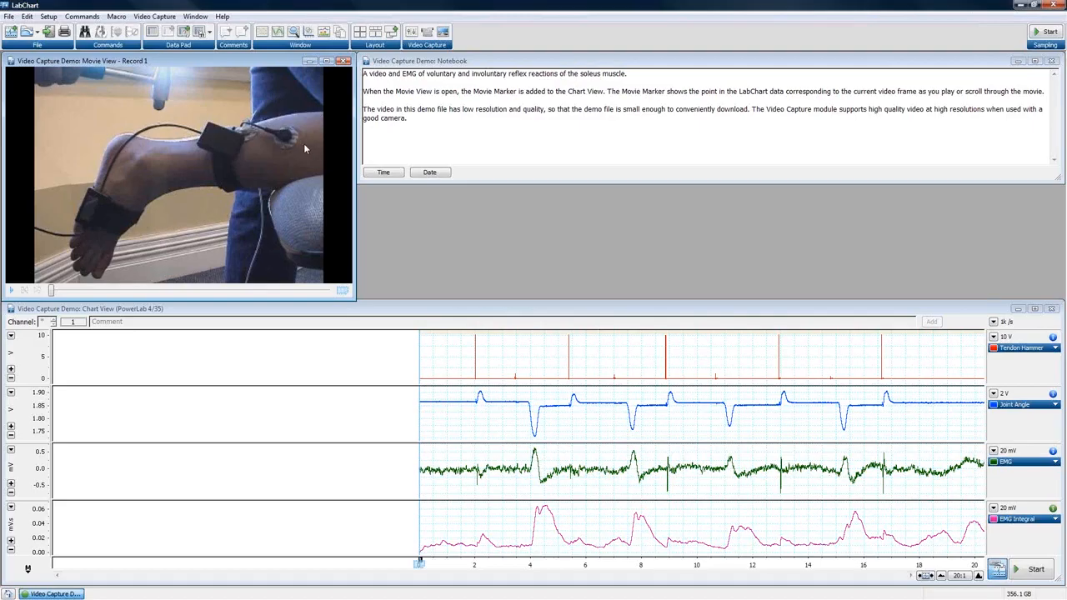
pyautogui.moveTo(768, 182); pyautogui.dragTo(765, 296)
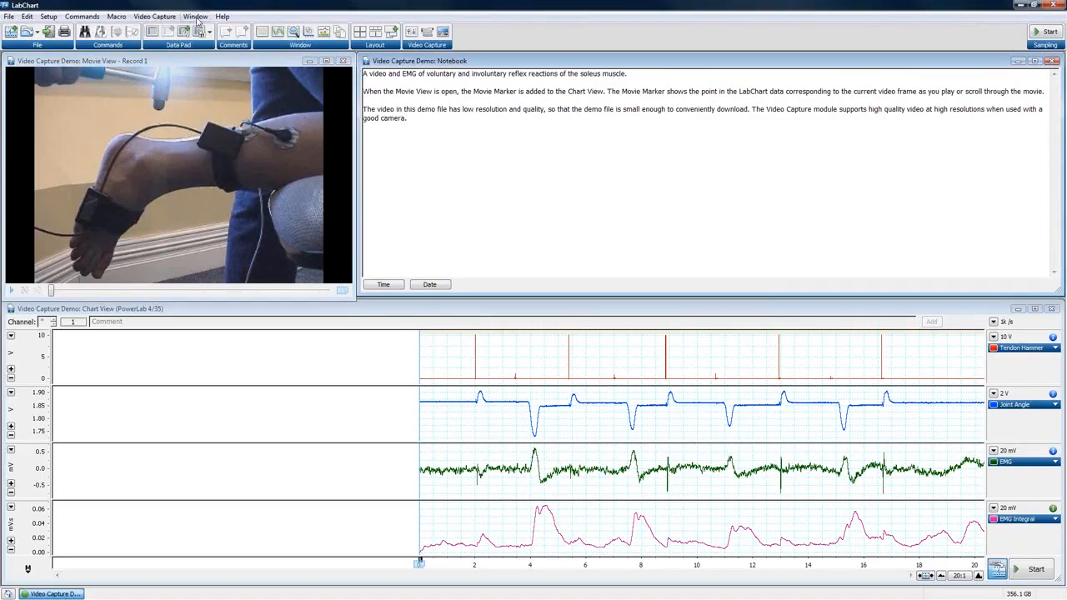
# Open the webcam's Live Preview and tile it alongside the Movie View, Notebook and Chart View windows
pyautogui.click(152, 18)
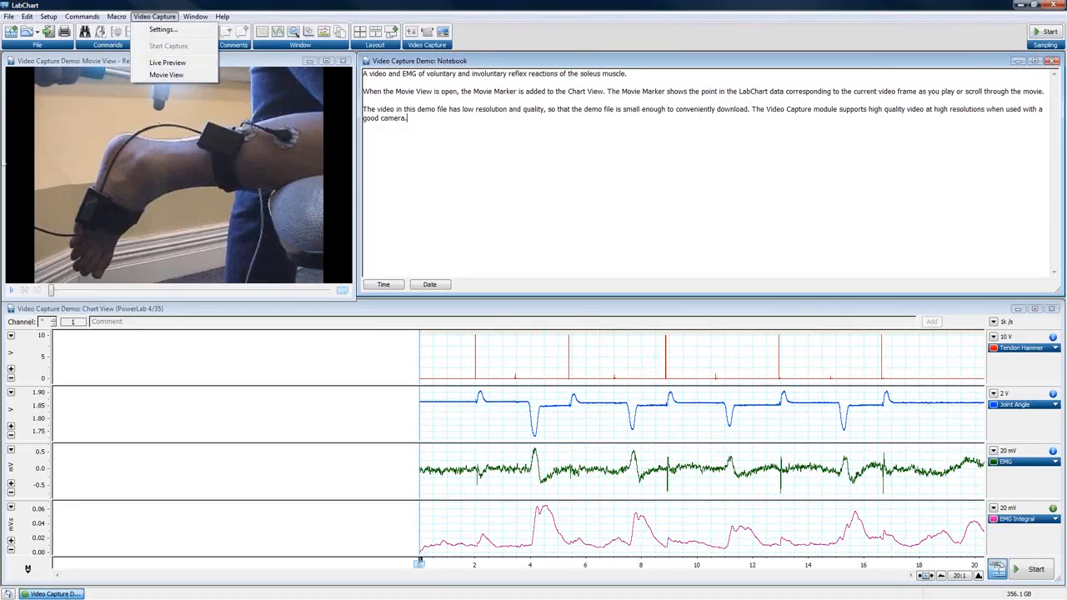
pyautogui.click(166, 64)
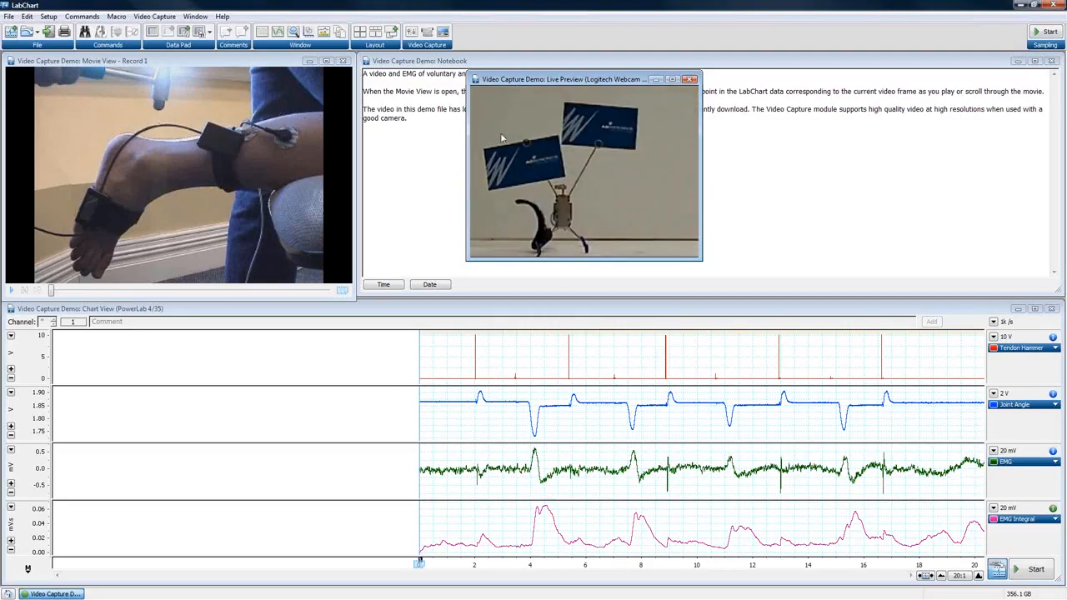
pyautogui.click(359, 32)
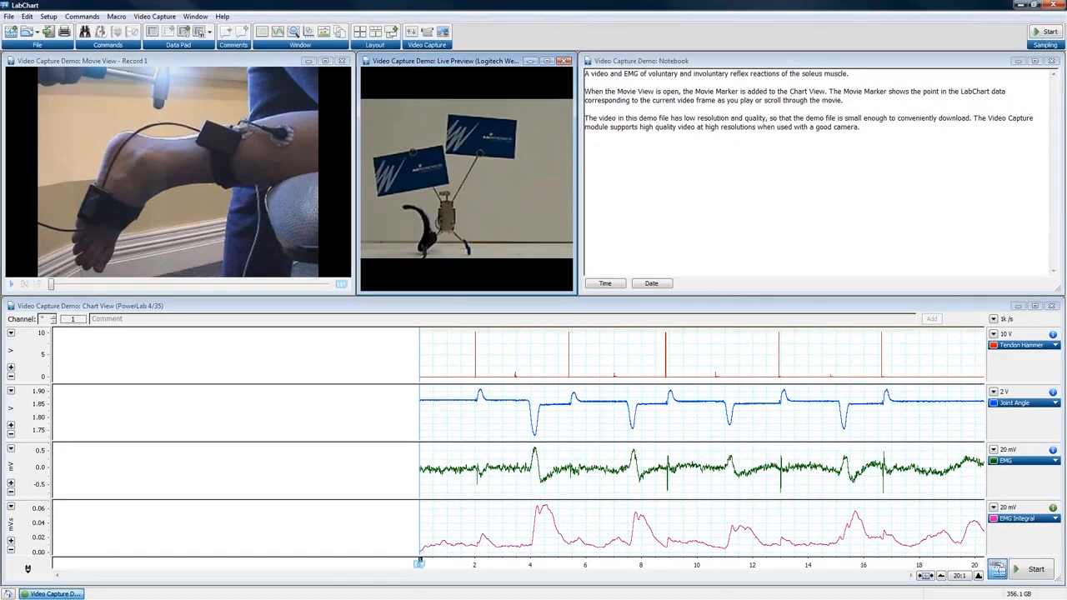
# Close the Notebook, Live Preview and Movie View windows, keeping only the Chart View open
pyautogui.click(1051, 61)
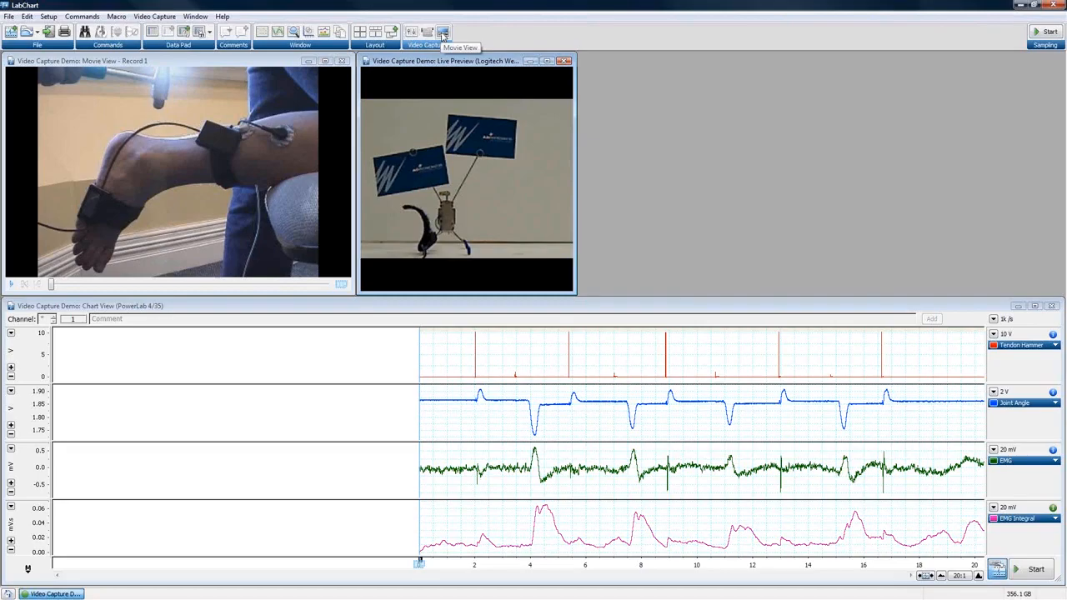
pyautogui.click(564, 61)
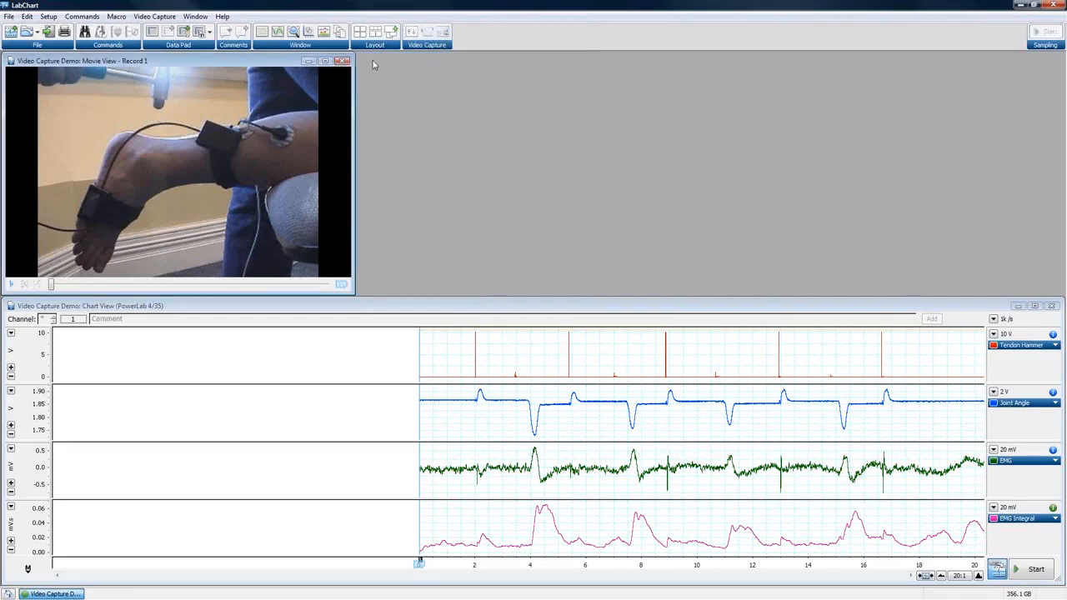
pyautogui.click(341, 61)
# Reopen the Live Preview and Movie View windows and arrange them tiled above the Chart View
pyautogui.click(428, 33)
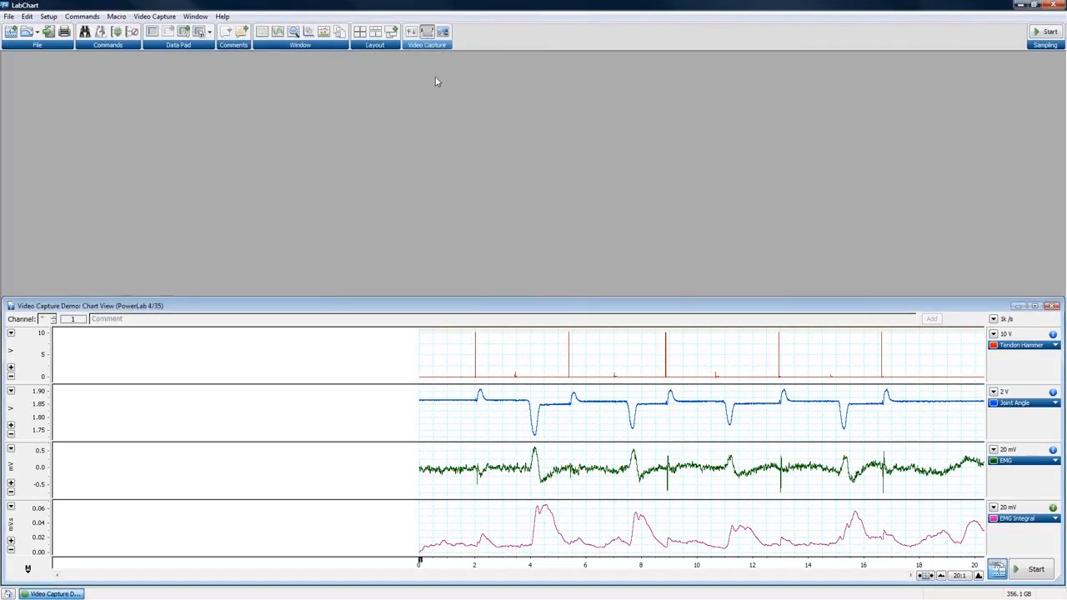
pyautogui.click(443, 32)
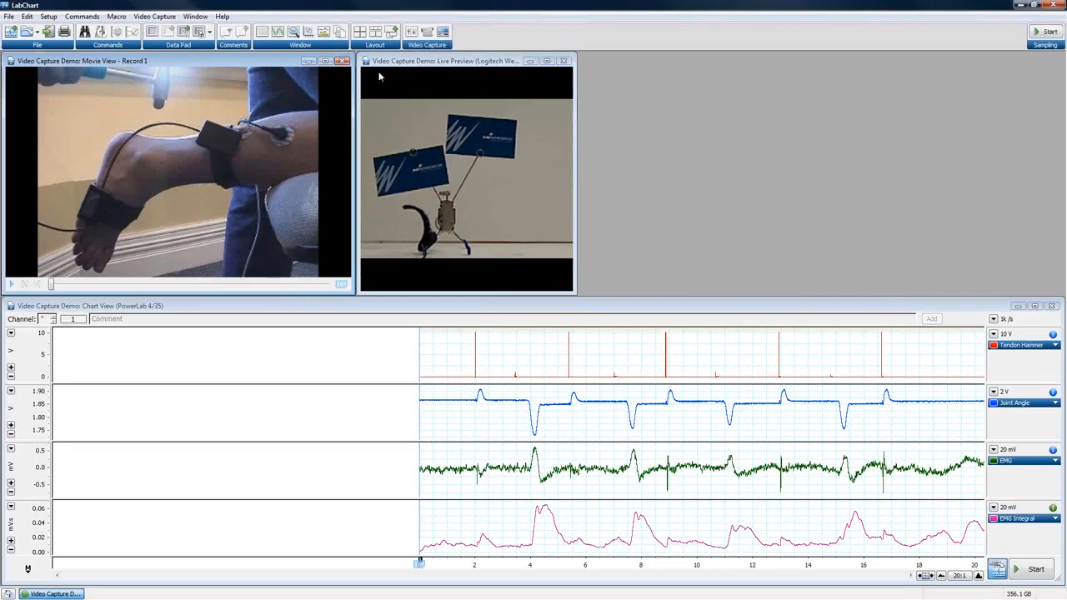
pyautogui.click(375, 32)
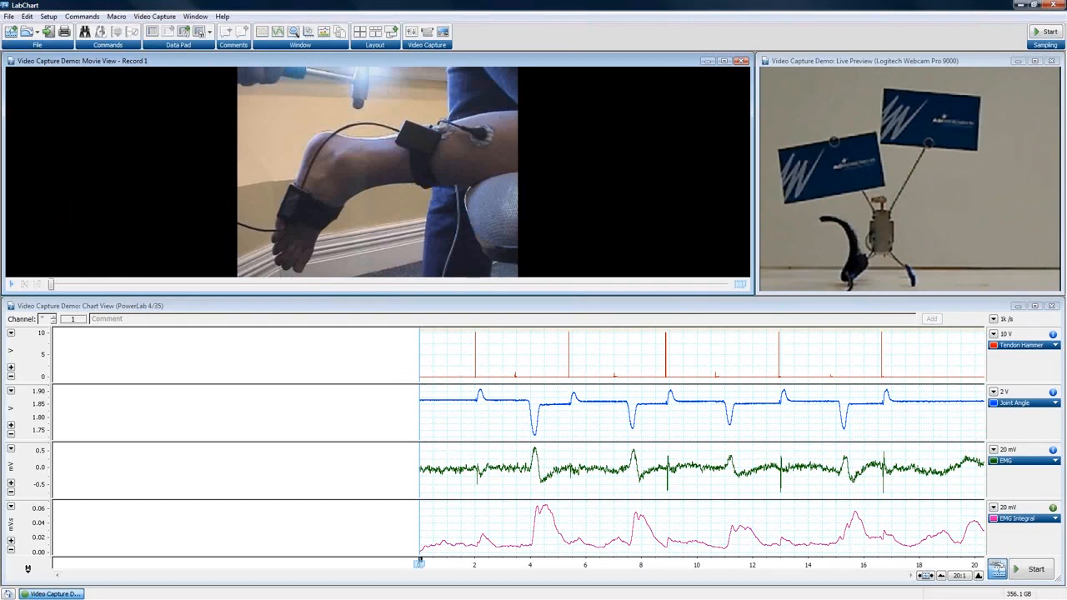
pyautogui.click(1035, 306)
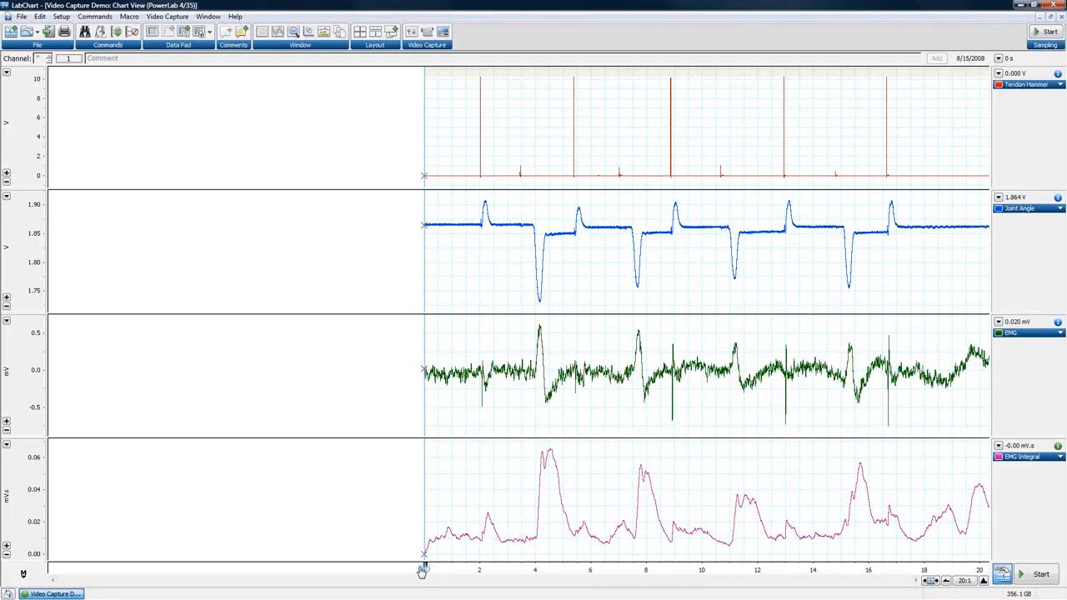
pyautogui.click(359, 32)
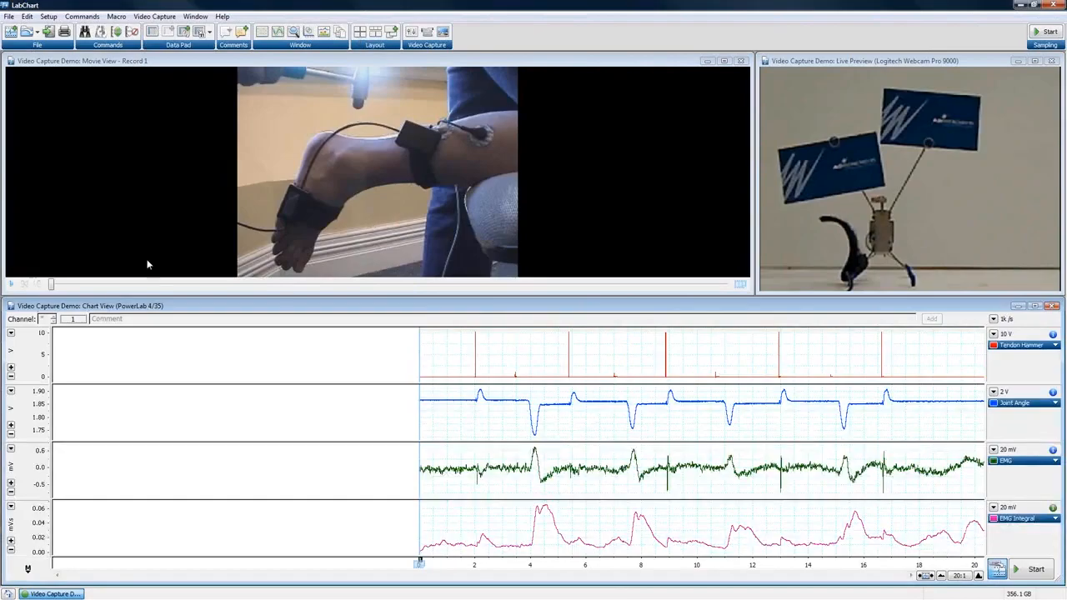
# Play the recorded movie alongside the chart data, return it to the start and play it again to the end
pyautogui.click(11, 287)
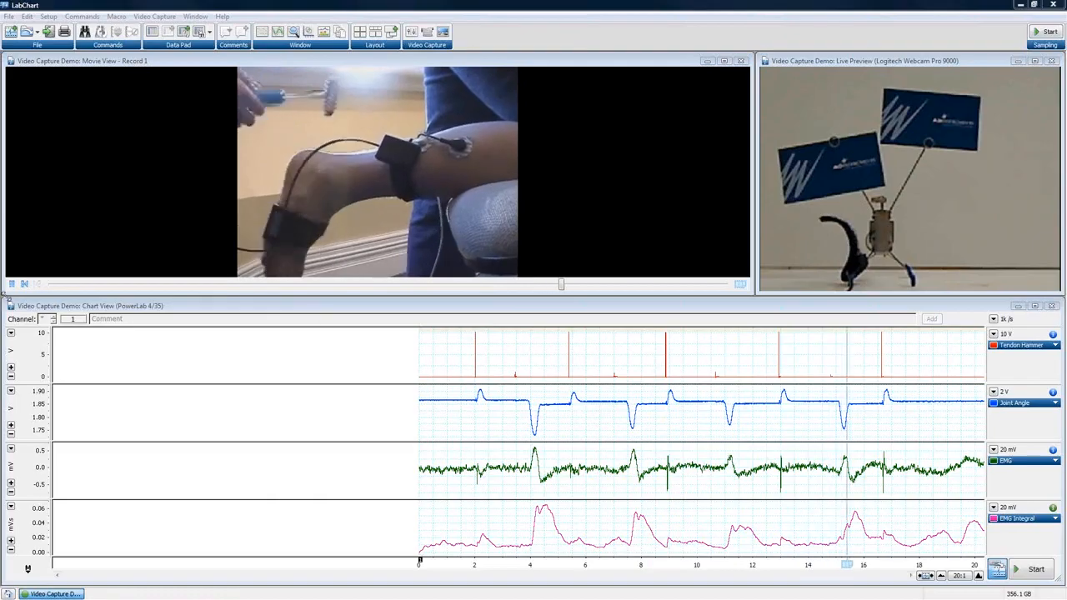
pyautogui.click(12, 284)
pyautogui.click(25, 284)
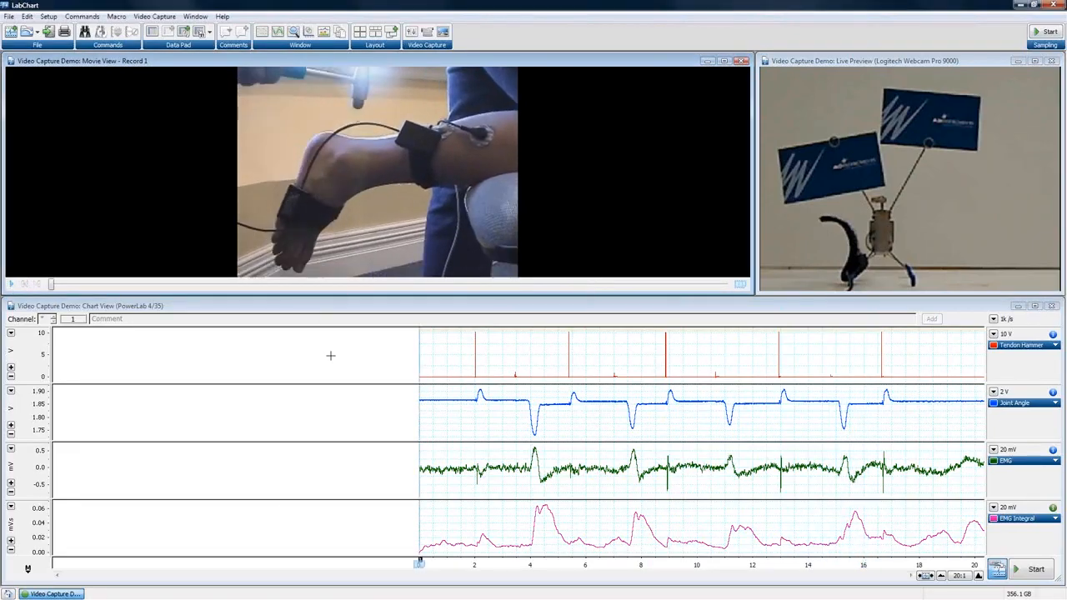
pyautogui.click(11, 284)
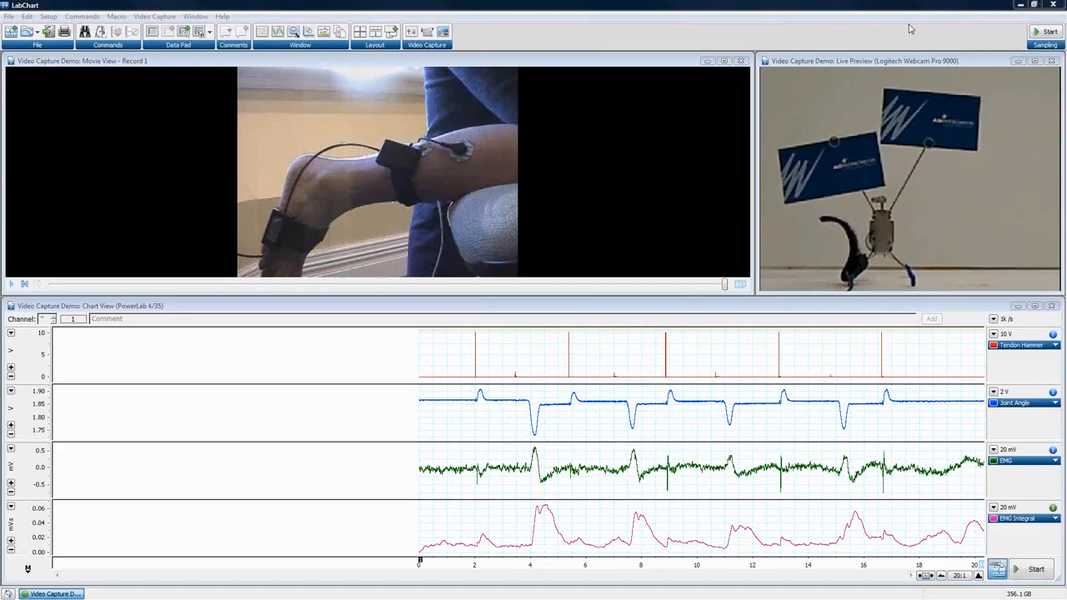
pyautogui.click(1021, 5)
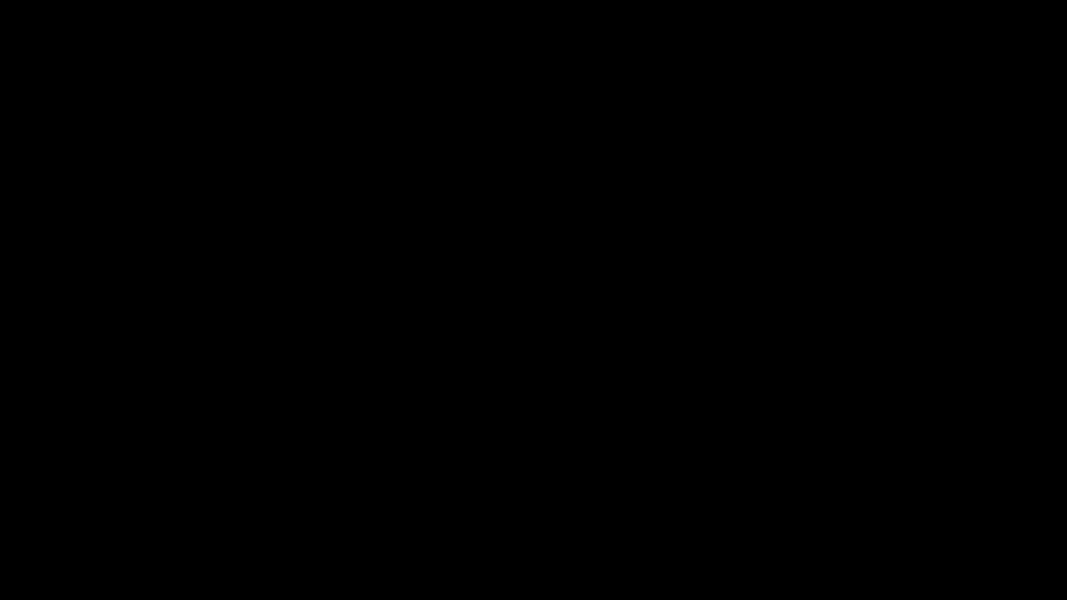
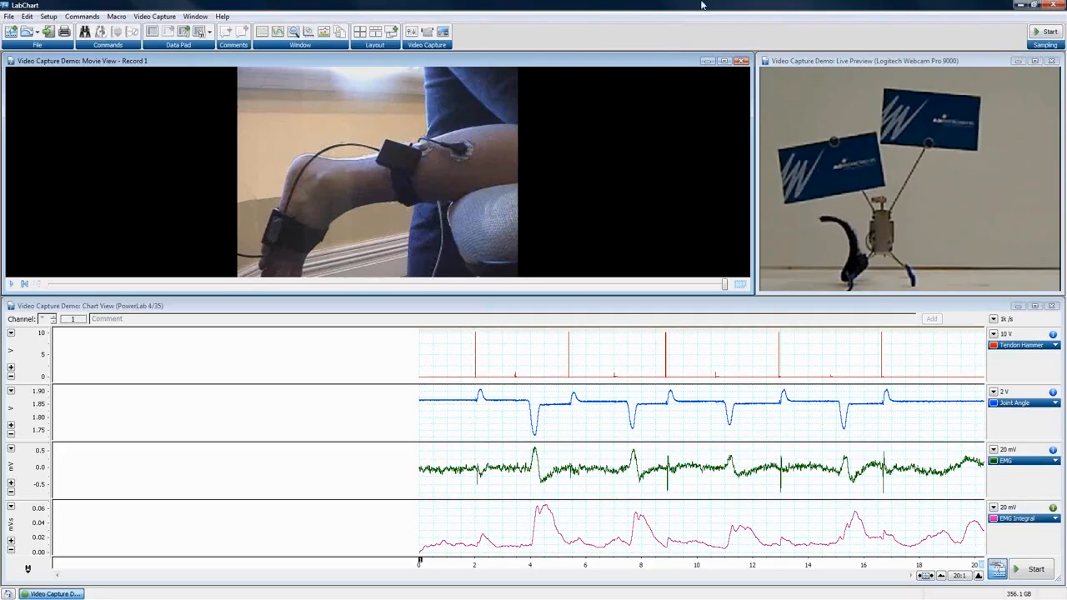
# Close the Movie View, Live Preview and Video Capture Demo document, and create a new blank document
pyautogui.click(743, 62)
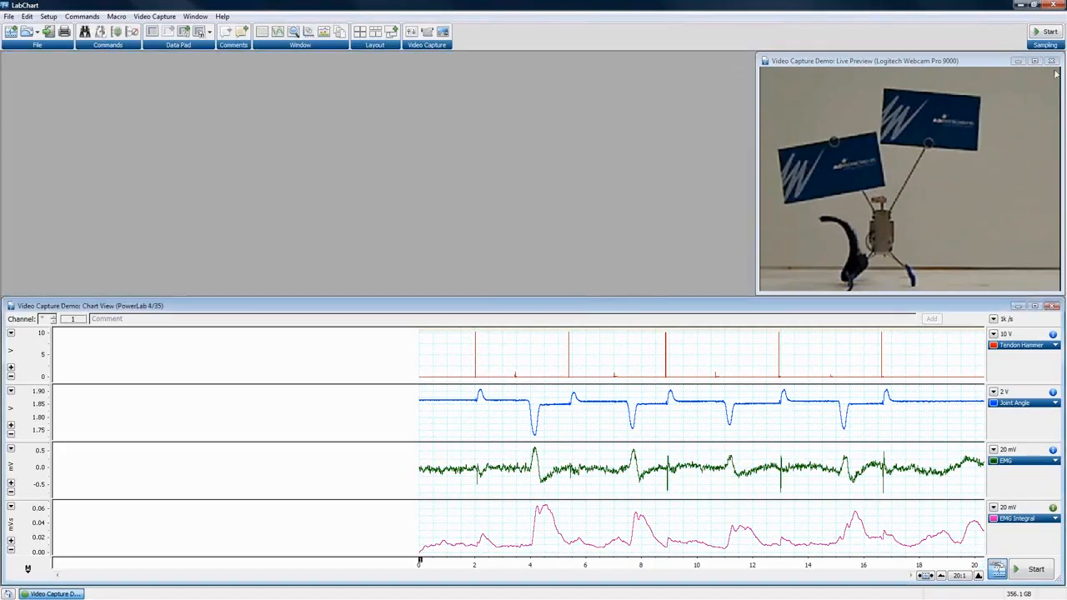
pyautogui.click(1053, 61)
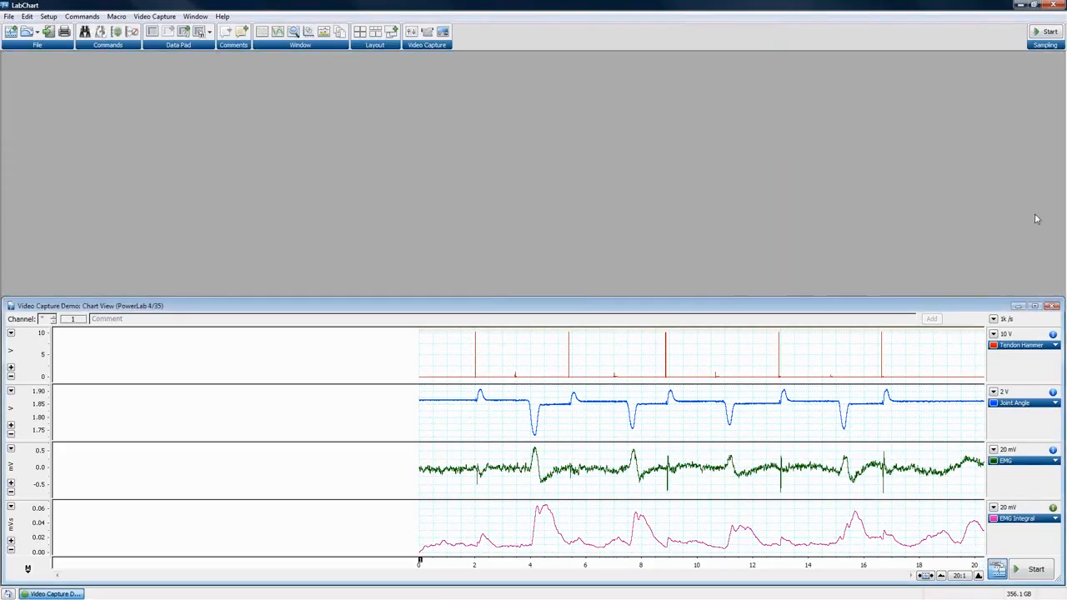
pyautogui.click(1053, 306)
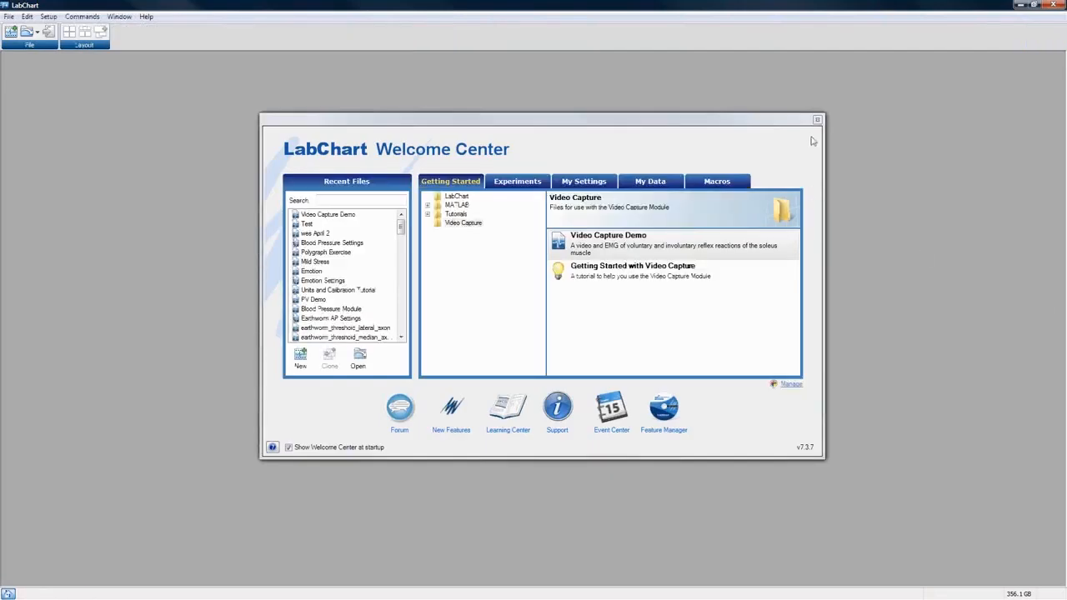
pyautogui.click(10, 32)
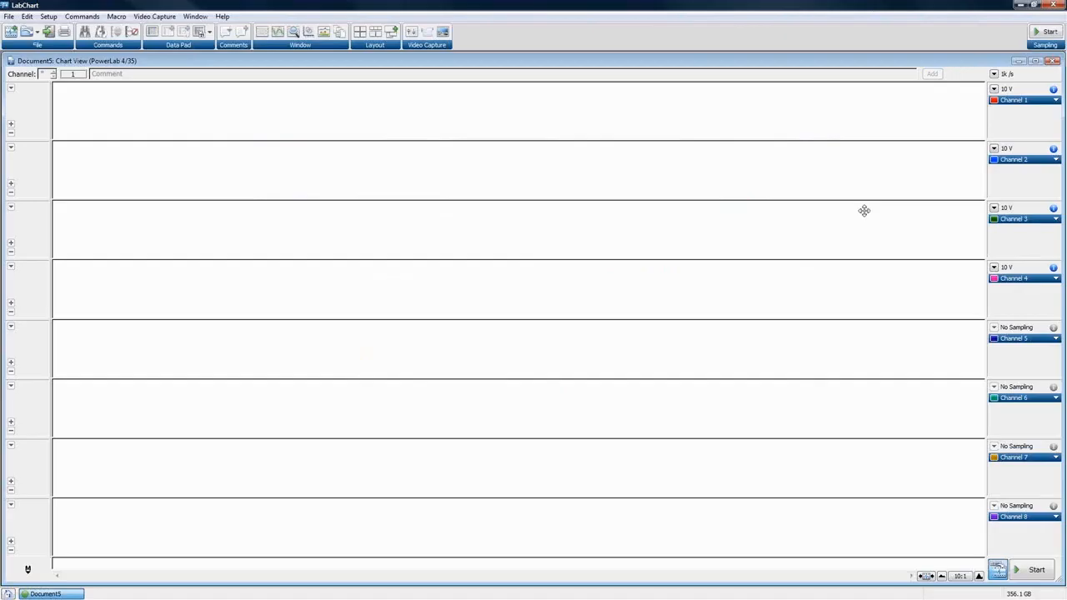
# Configure the new document with 1 channel and set Channel 1's range to 2 V
pyautogui.hotkey('ctrl', 'y')
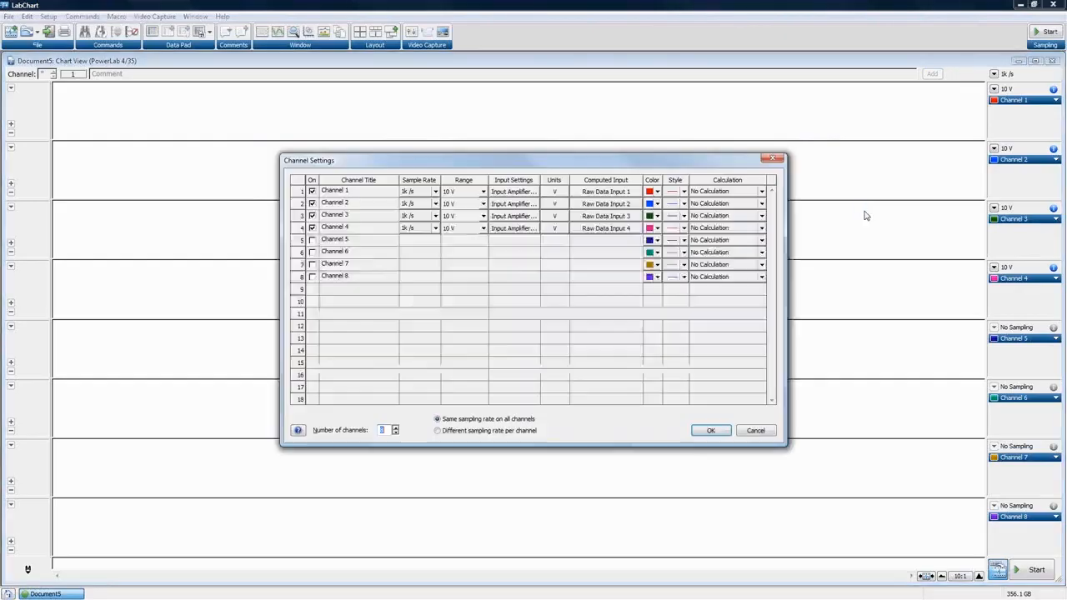
pyautogui.write('1')
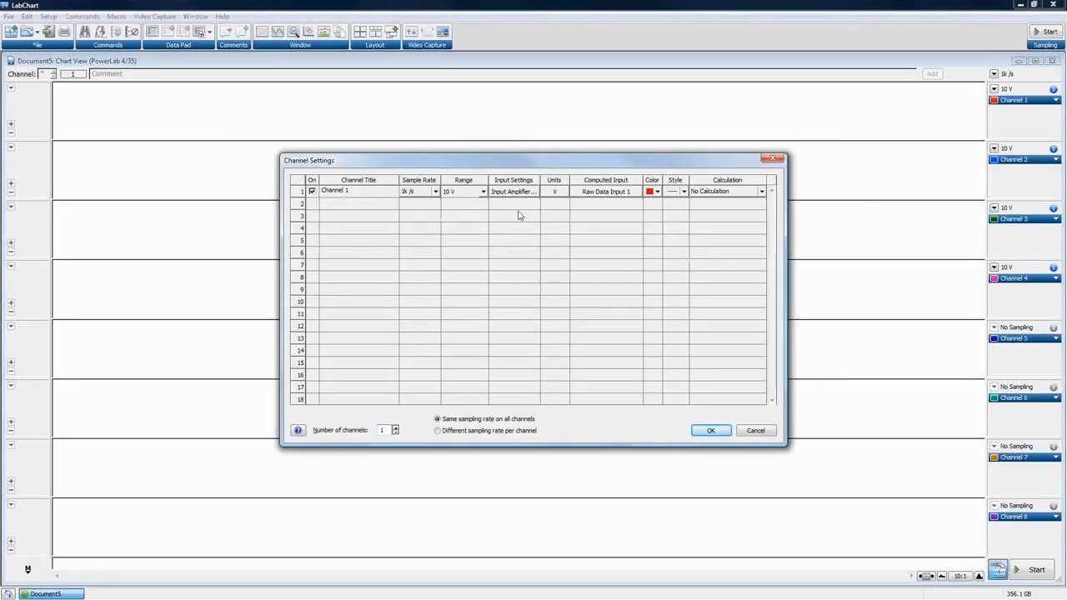
pyautogui.click(483, 193)
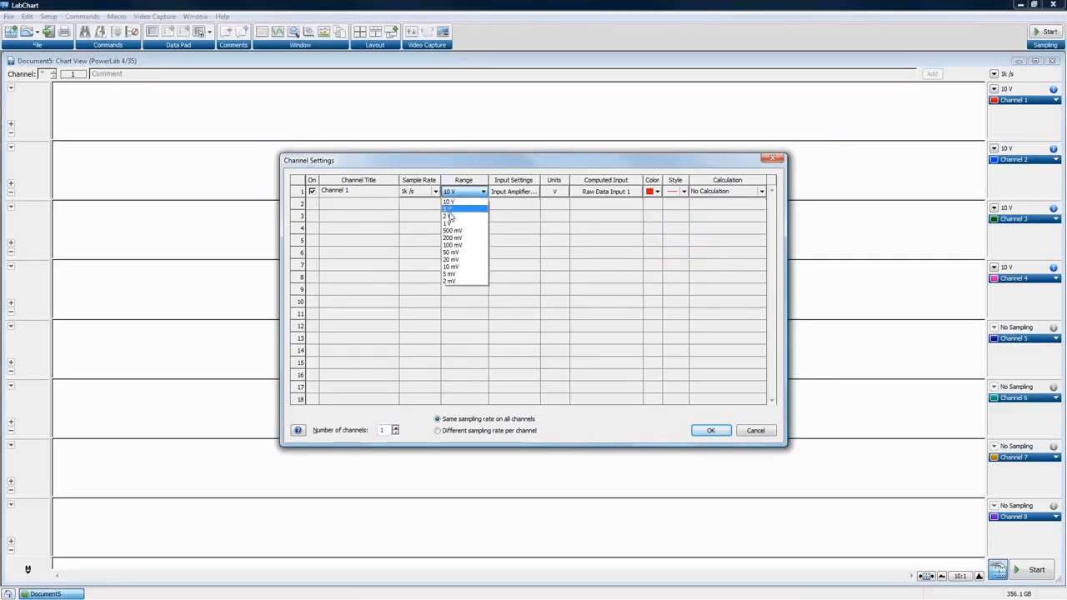
pyautogui.click(459, 219)
pyautogui.click(711, 430)
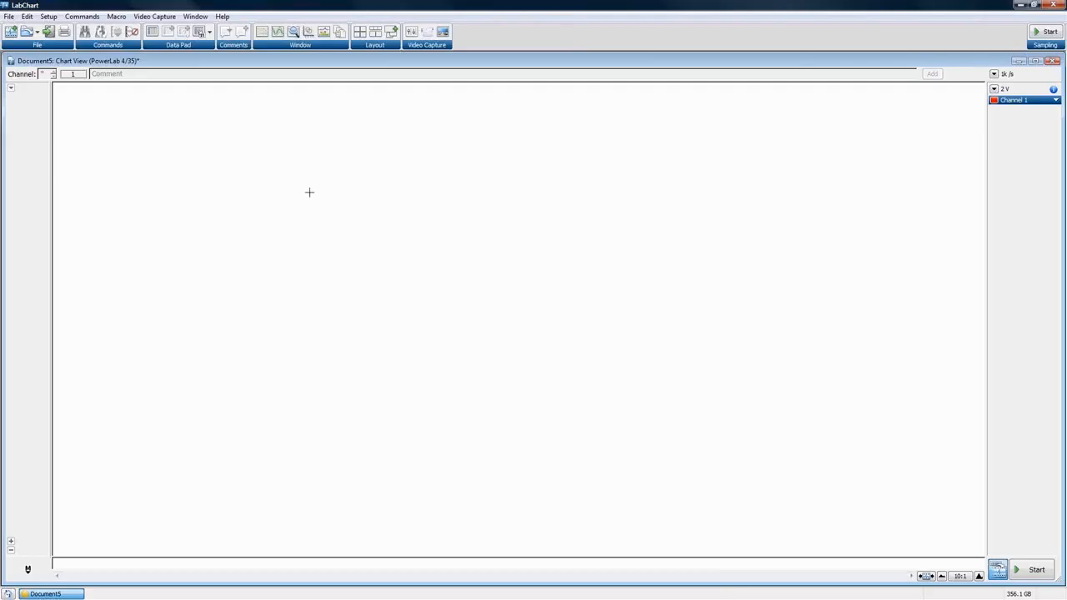
# Enable video recording without audio in the Video Capture settings
pyautogui.click(153, 17)
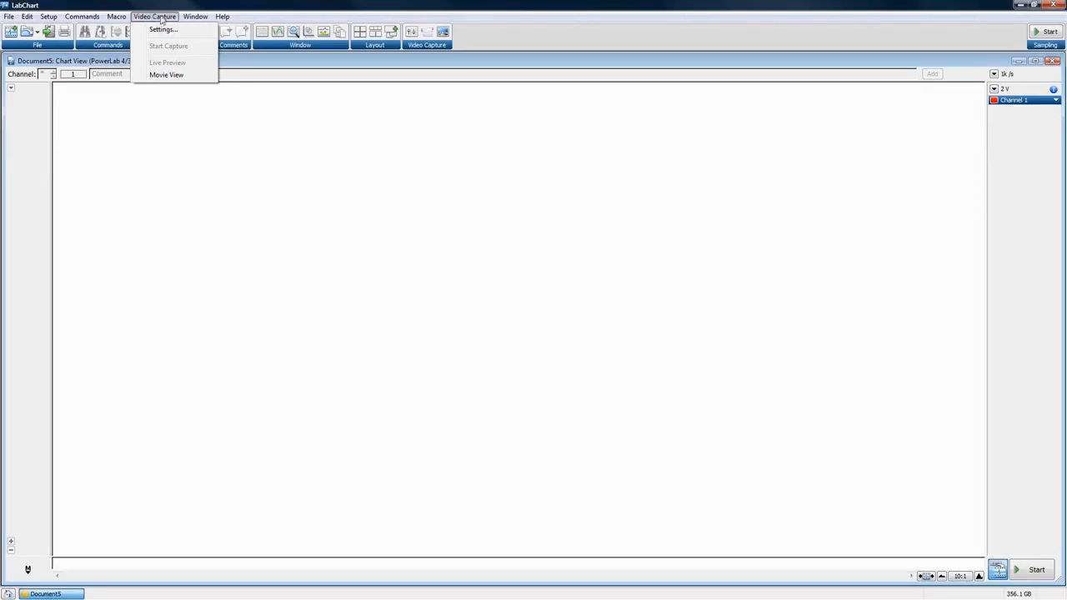
pyautogui.click(171, 30)
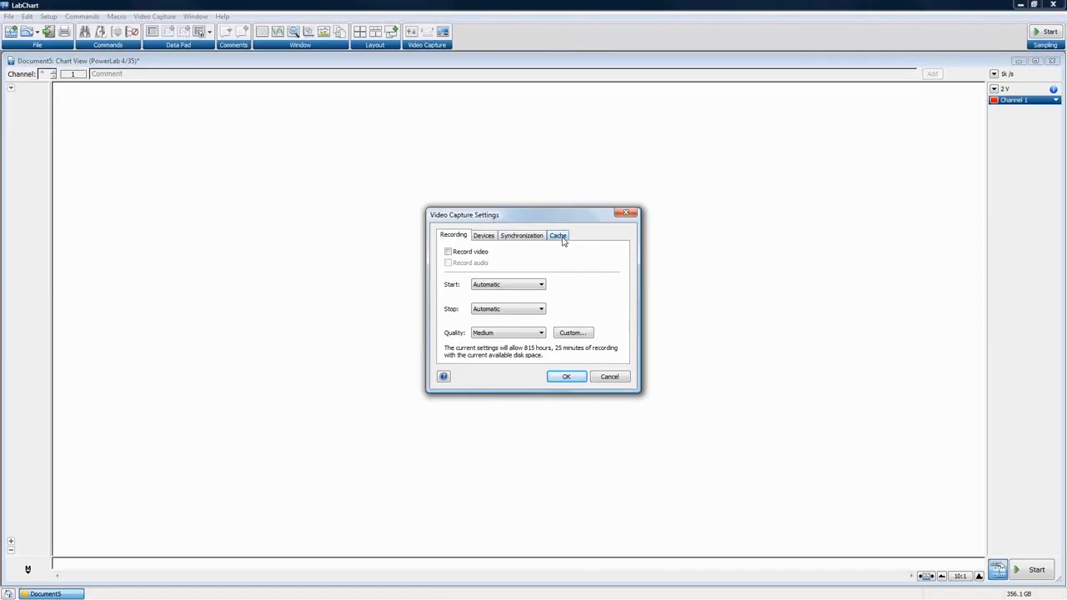
pyautogui.click(450, 253)
pyautogui.click(448, 263)
pyautogui.click(449, 262)
# Examine the available Start, Stop and Quality options in the video recording settings
pyautogui.click(541, 285)
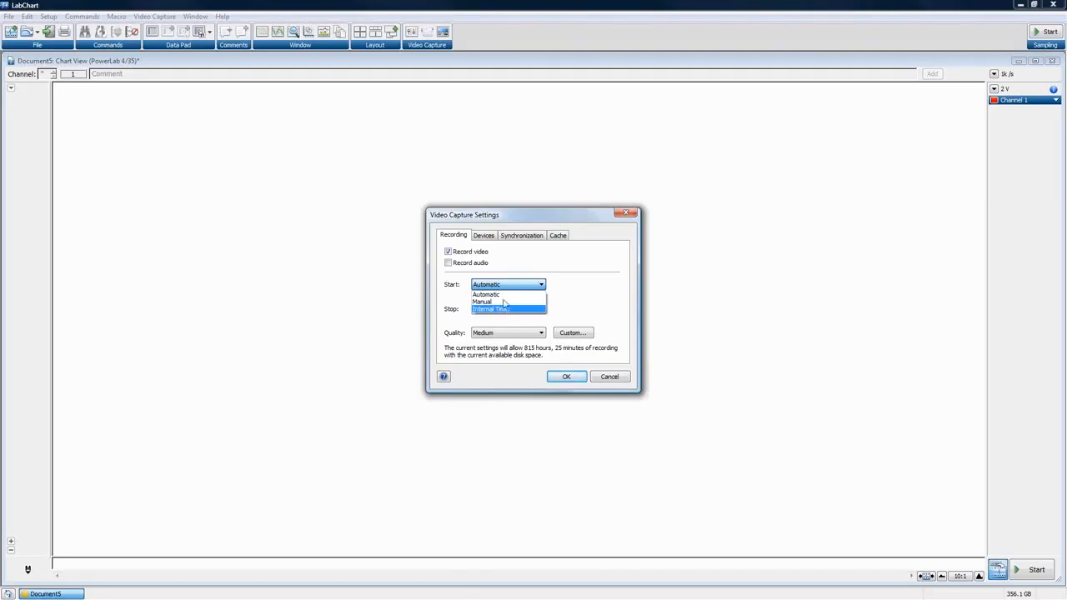
pyautogui.click(566, 258)
pyautogui.click(527, 312)
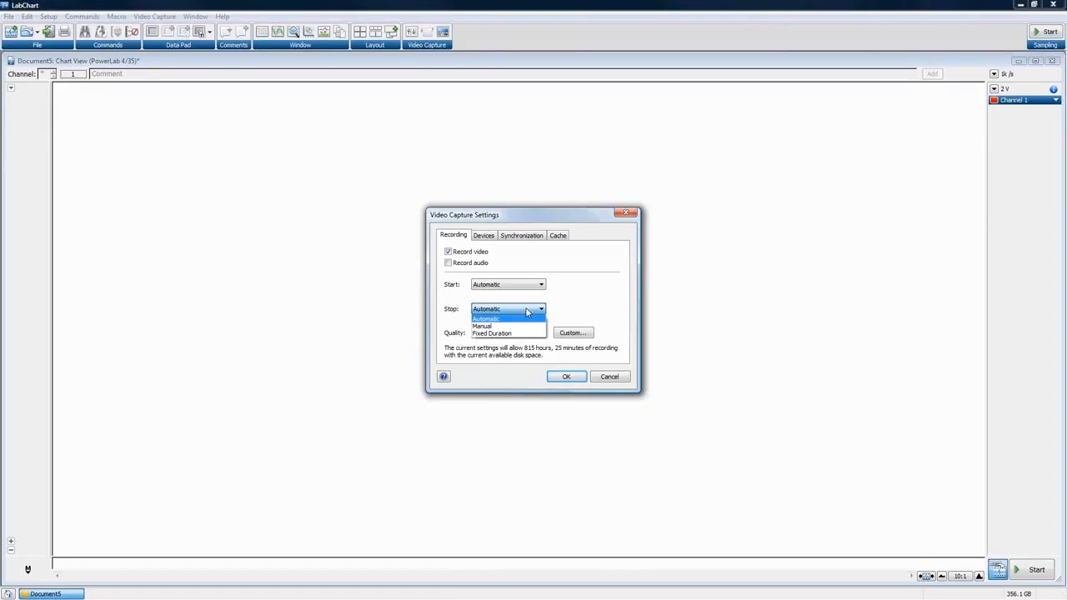
pyautogui.click(596, 307)
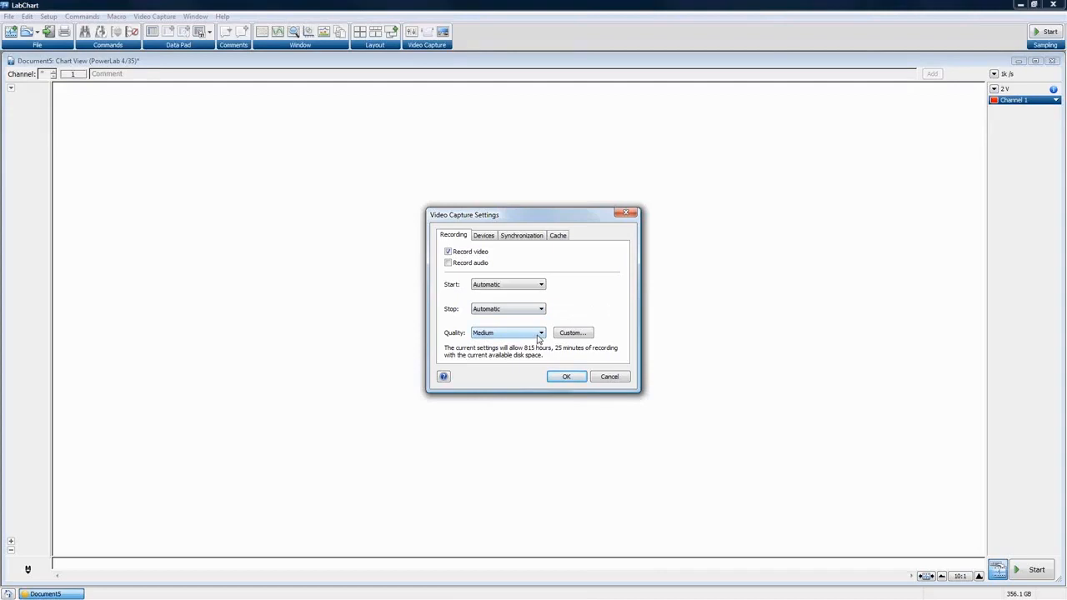
pyautogui.click(538, 335)
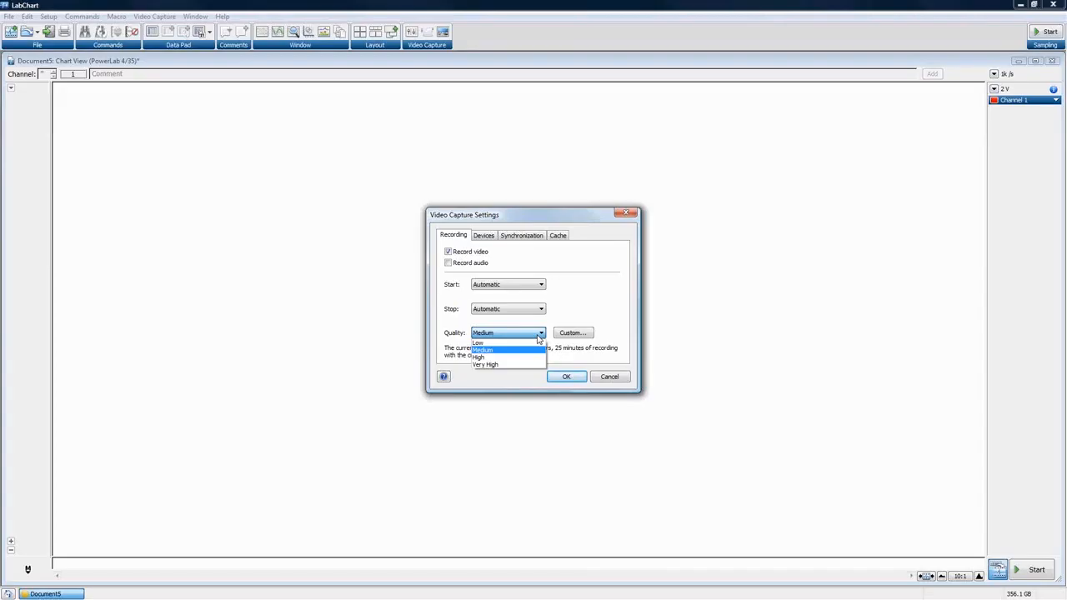
pyautogui.click(583, 320)
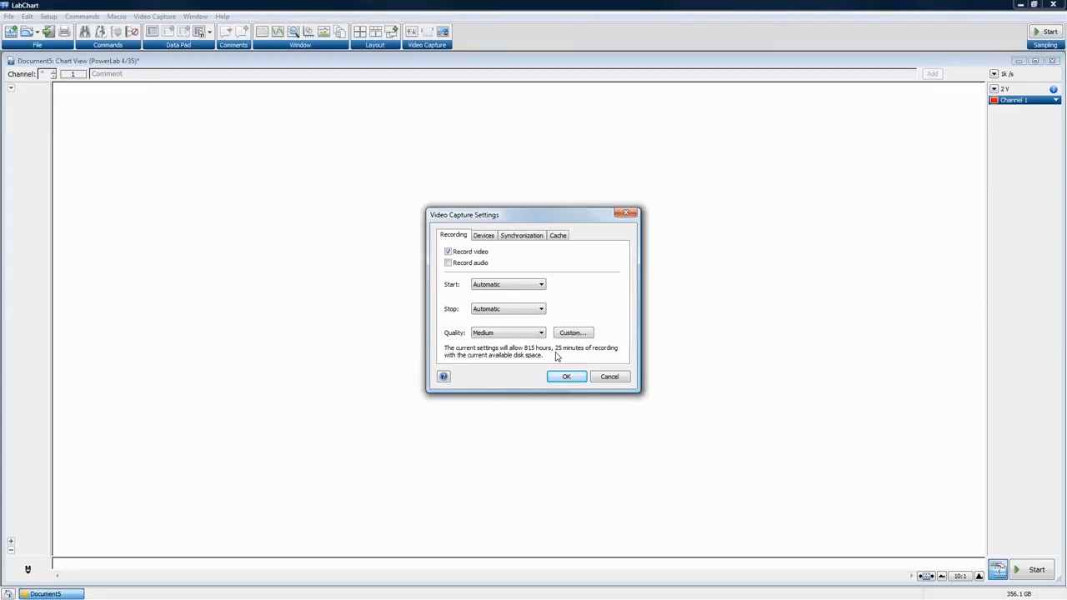
# Try the High, Very High and Low recording quality presets, and set the quality to High
pyautogui.click(541, 335)
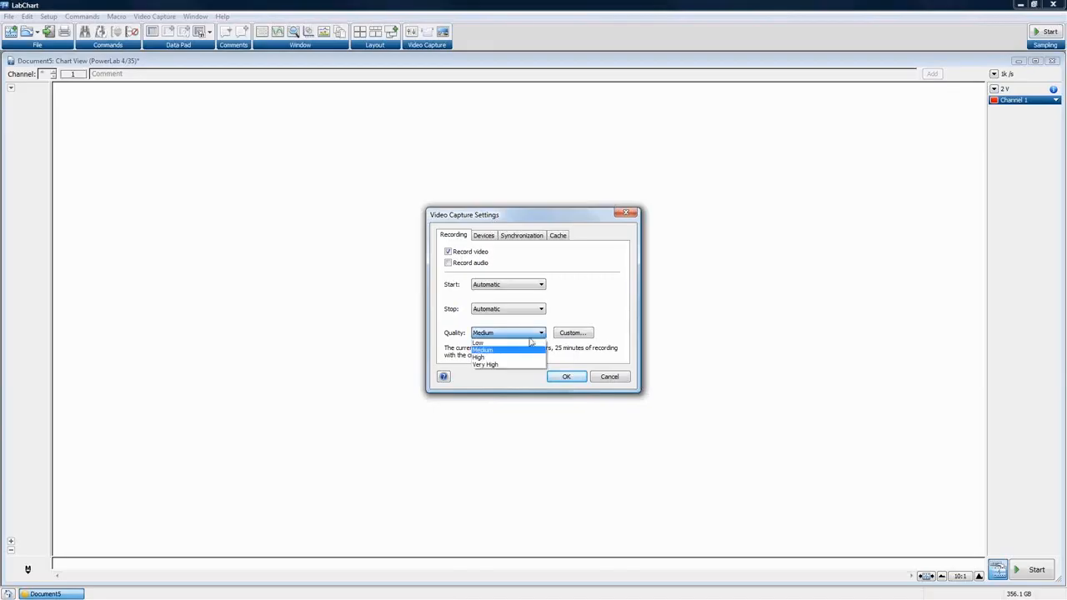
pyautogui.click(492, 358)
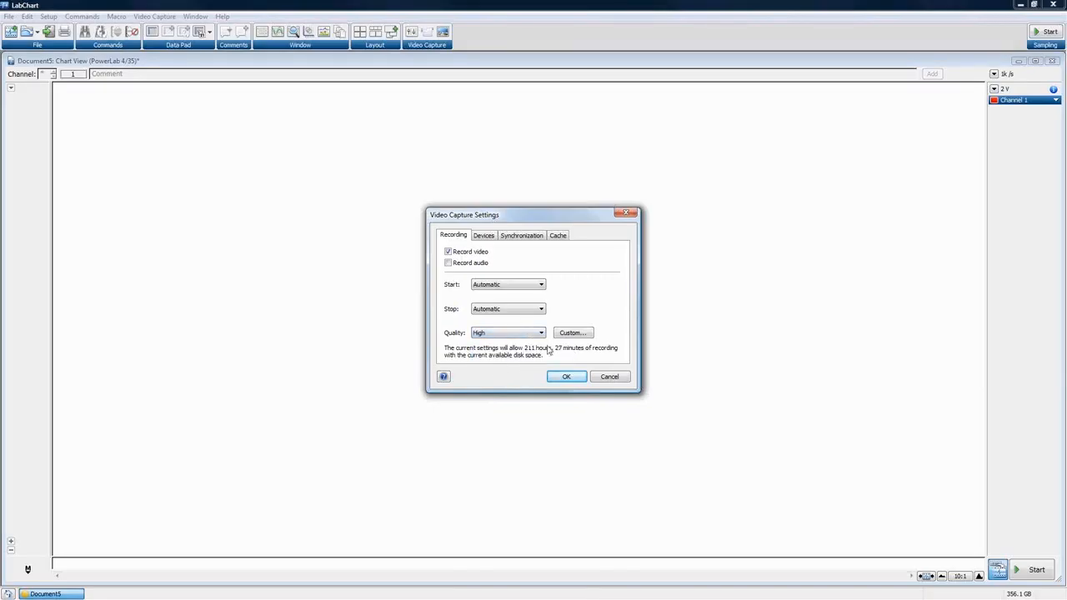
pyautogui.click(542, 333)
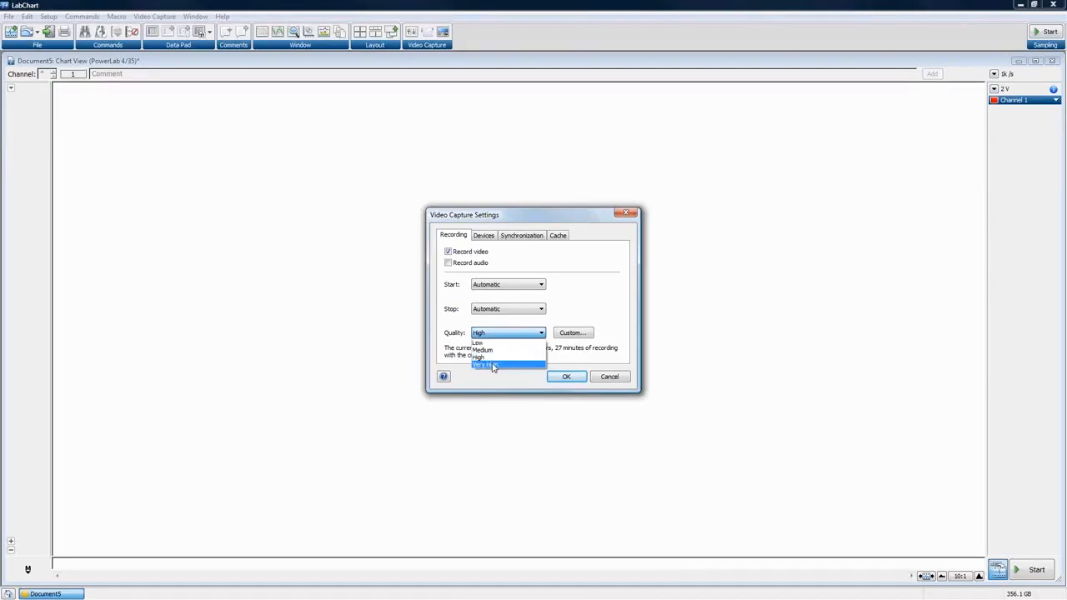
pyautogui.click(493, 365)
pyautogui.click(540, 335)
pyautogui.click(490, 345)
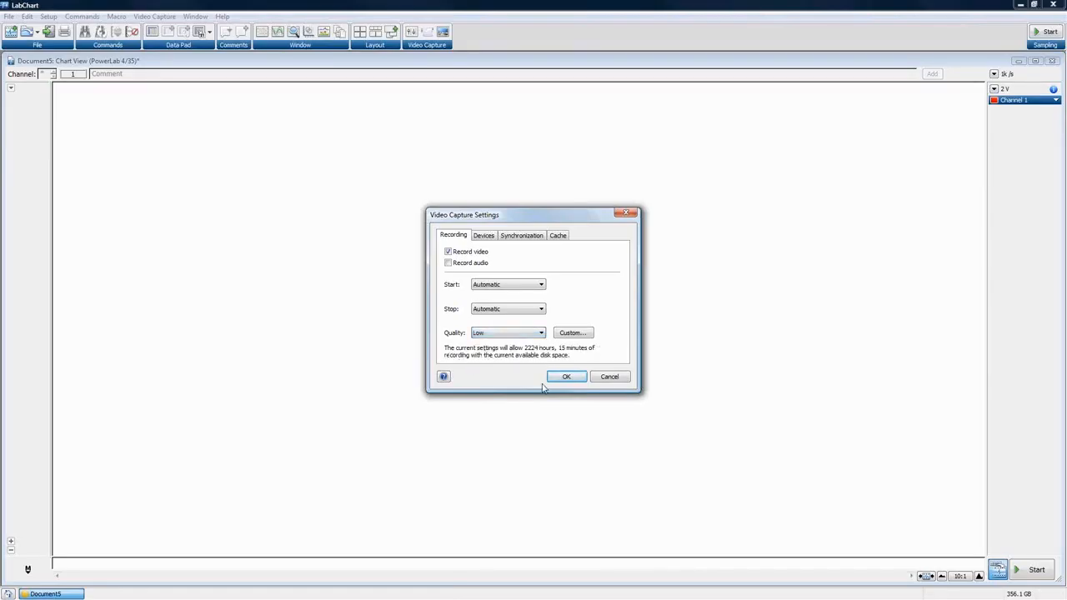
pyautogui.click(540, 334)
pyautogui.click(502, 356)
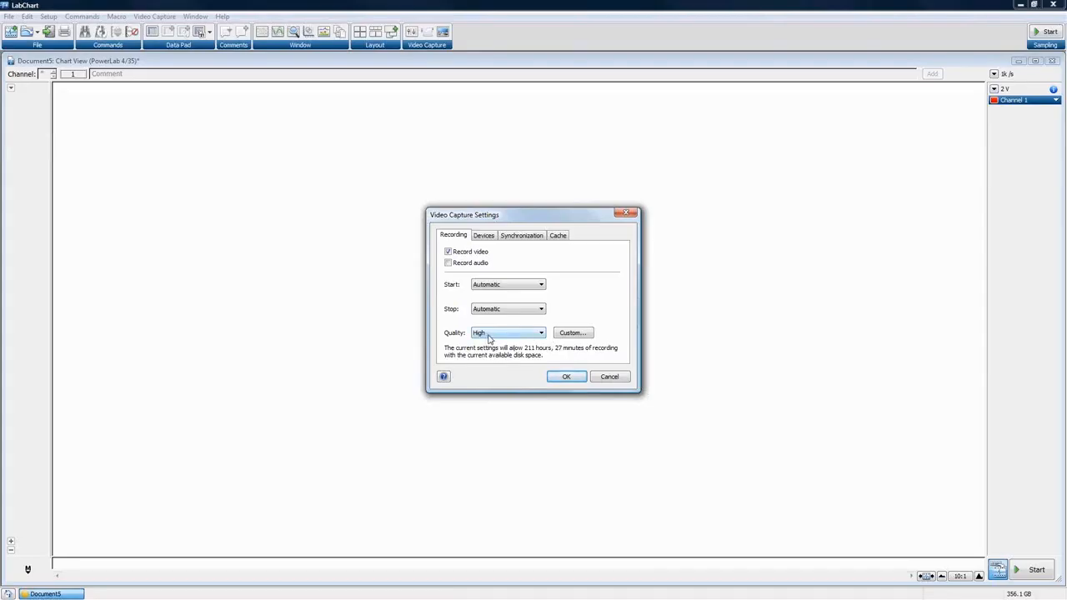
# Open the custom file quality settings, check the resolution choices and raise the video bitrate to 10.1 Mbps
pyautogui.click(573, 334)
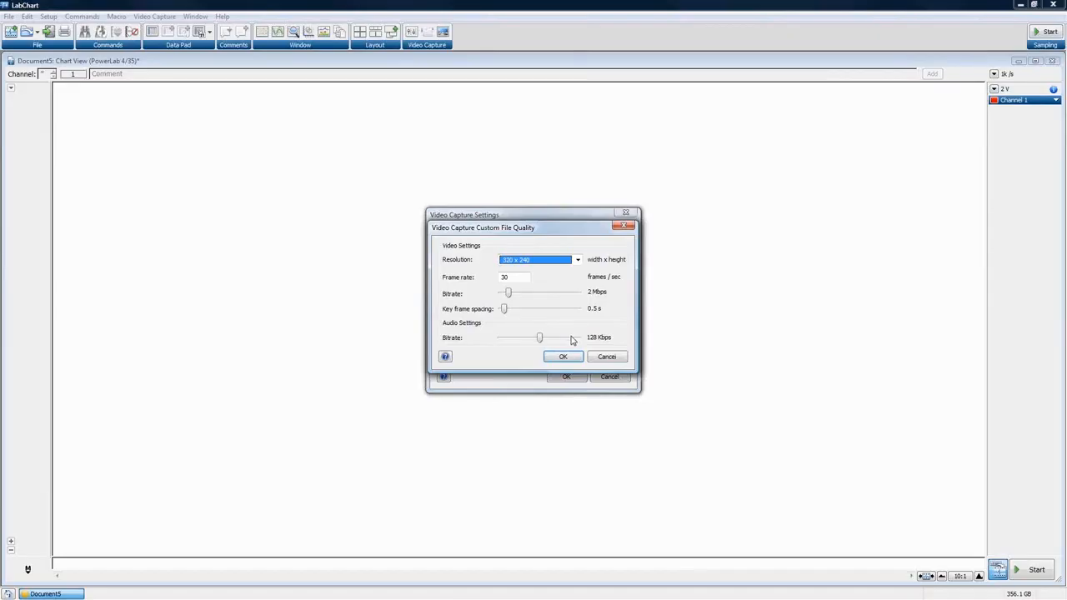
pyautogui.click(577, 260)
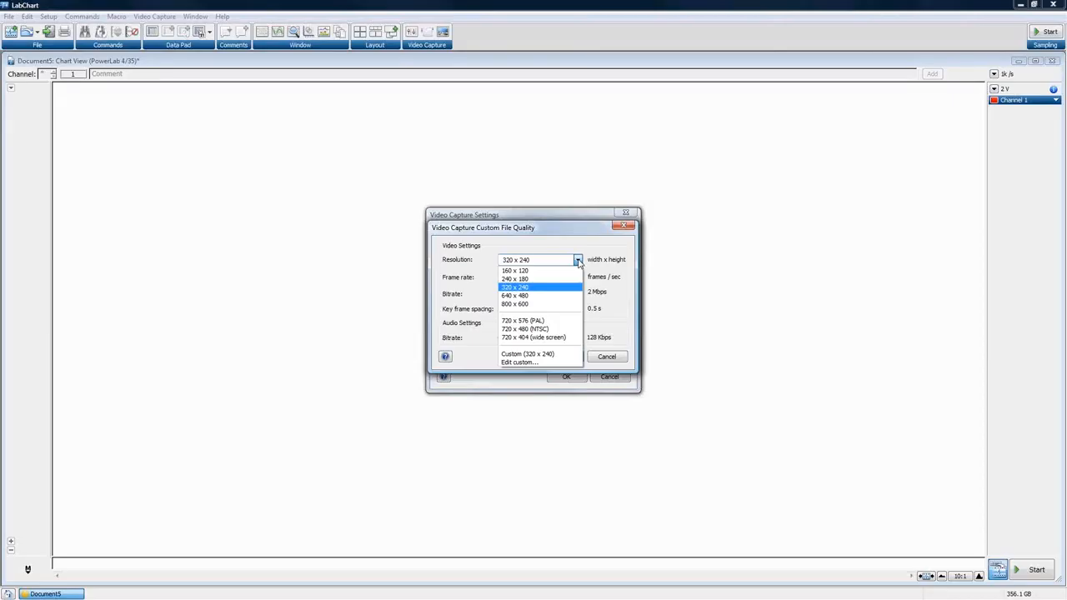
pyautogui.click(578, 262)
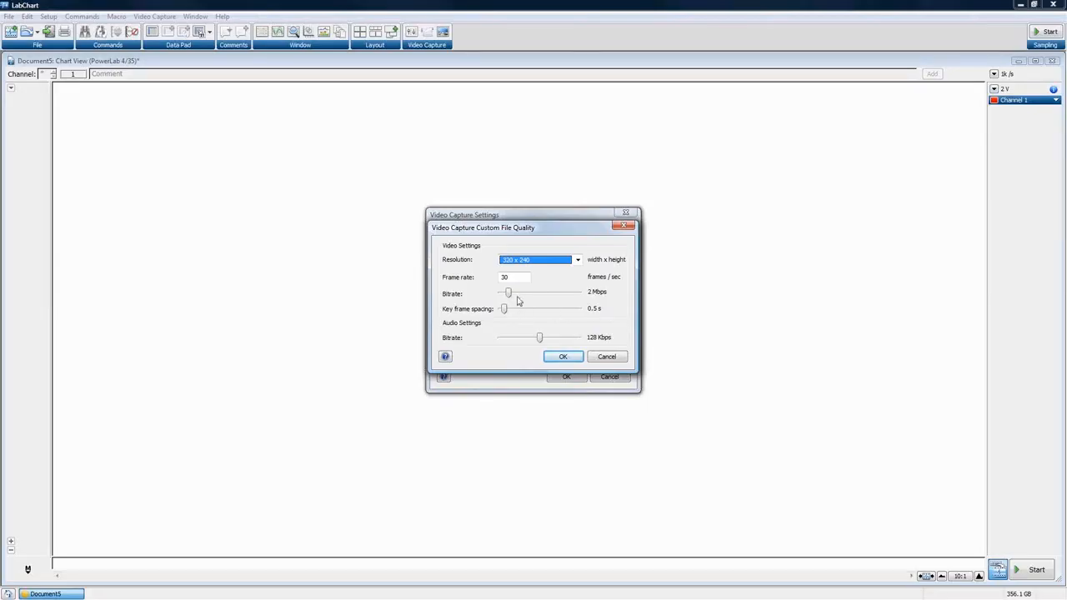
pyautogui.moveTo(510, 295); pyautogui.dragTo(541, 297)
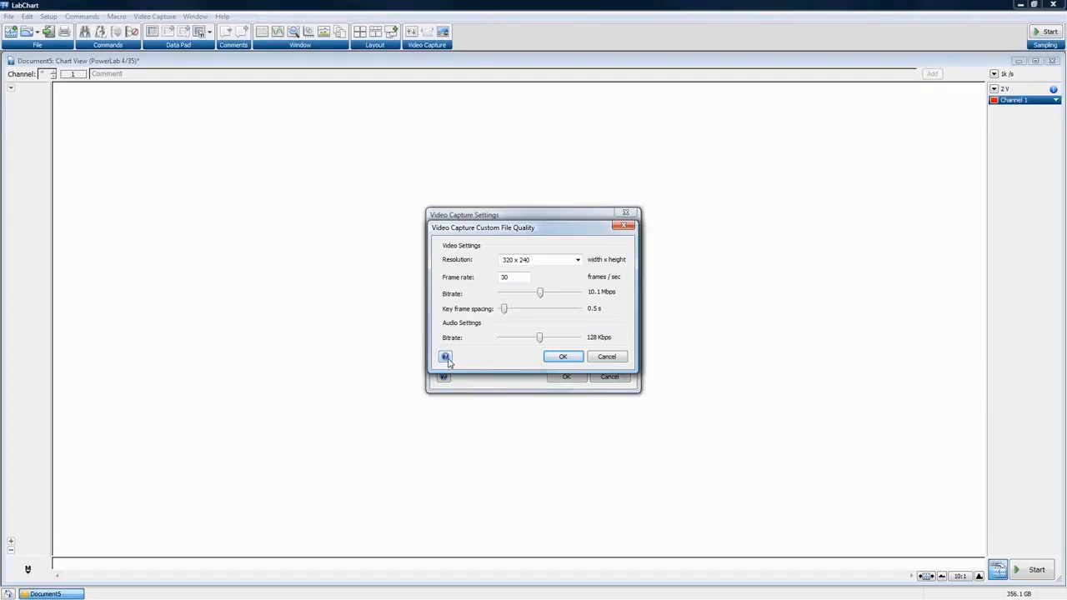
# Read the help topic on the Custom File Quality dialog, close it and accept the custom quality settings
pyautogui.click(445, 357)
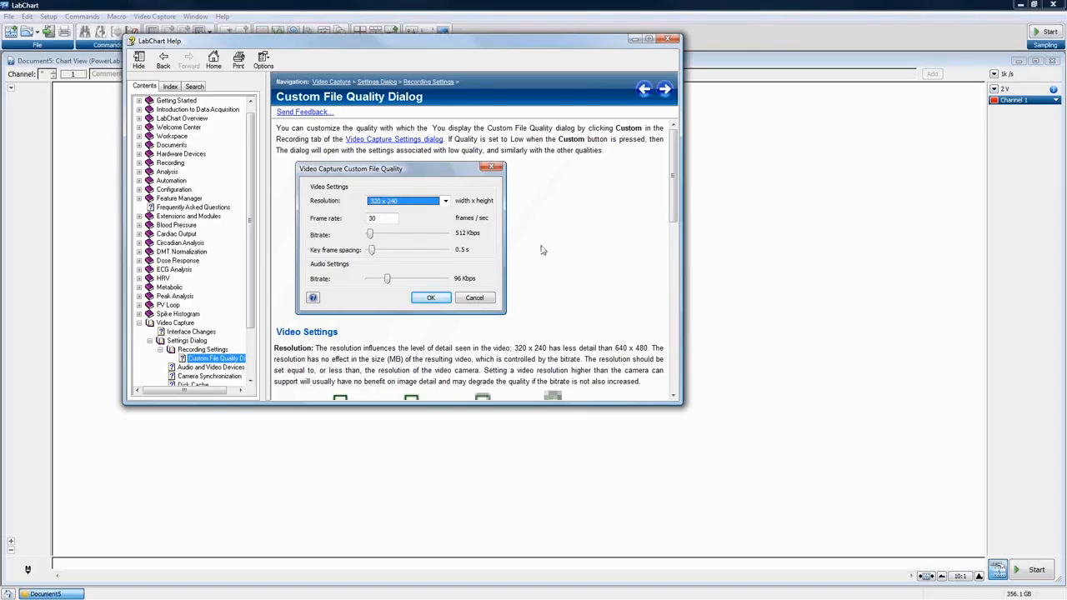
pyautogui.scroll(-2, 545, 251)
pyautogui.click(589, 236)
pyautogui.scroll(-8, 589, 237)
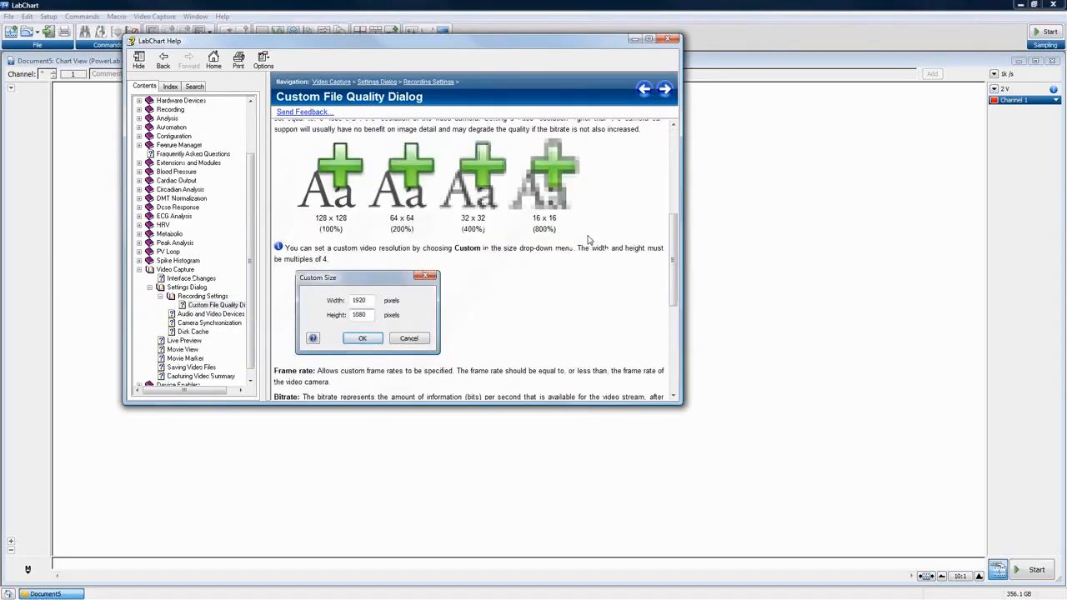
pyautogui.scroll(-3, 589, 240)
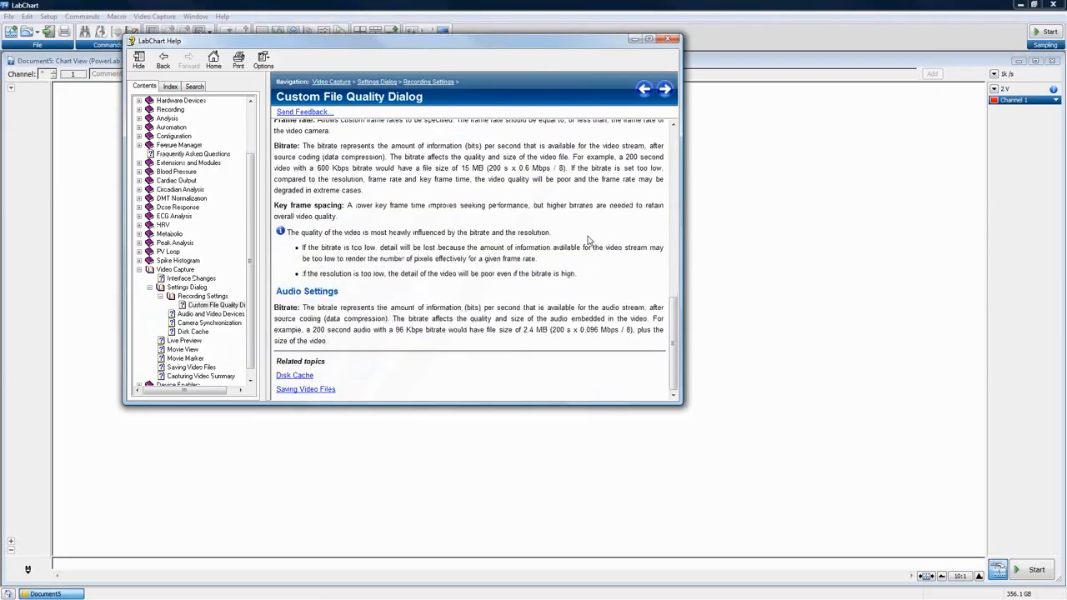
pyautogui.scroll(7, 592, 250)
pyautogui.scroll(4, 589, 242)
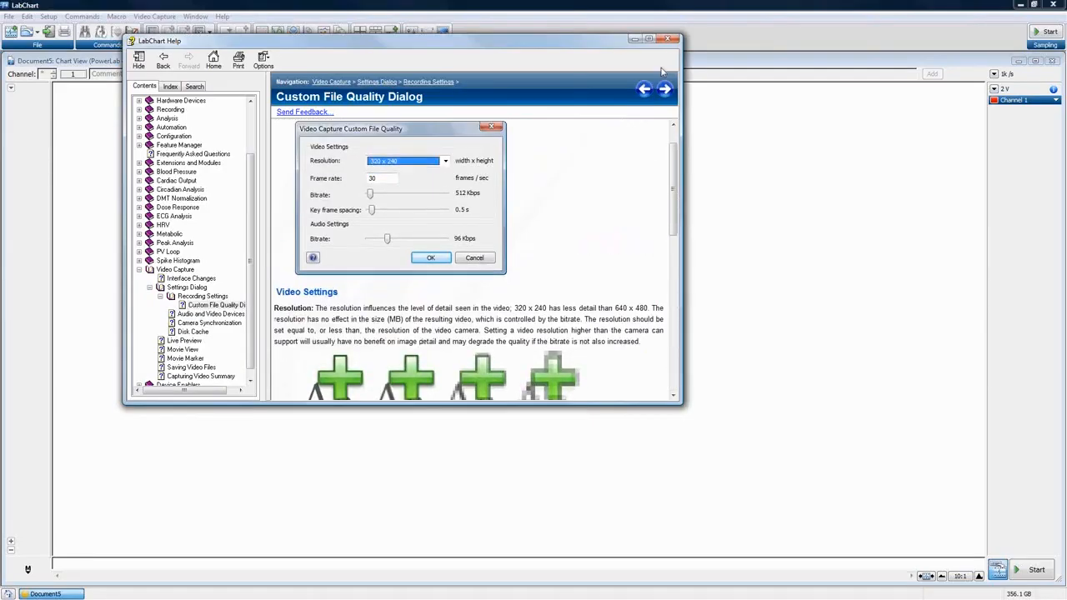
pyautogui.click(671, 39)
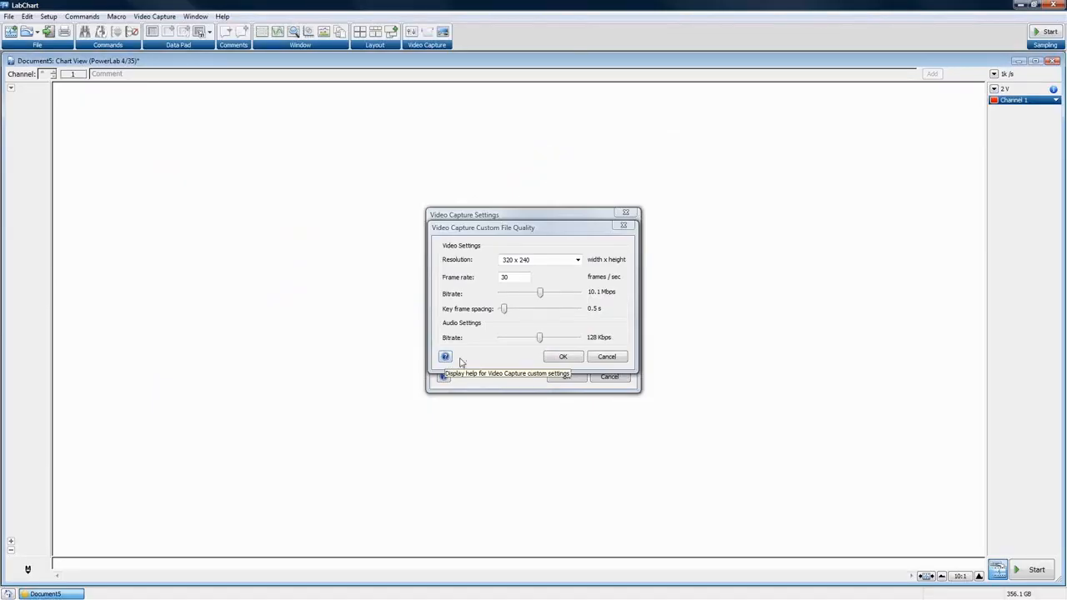
pyautogui.click(564, 358)
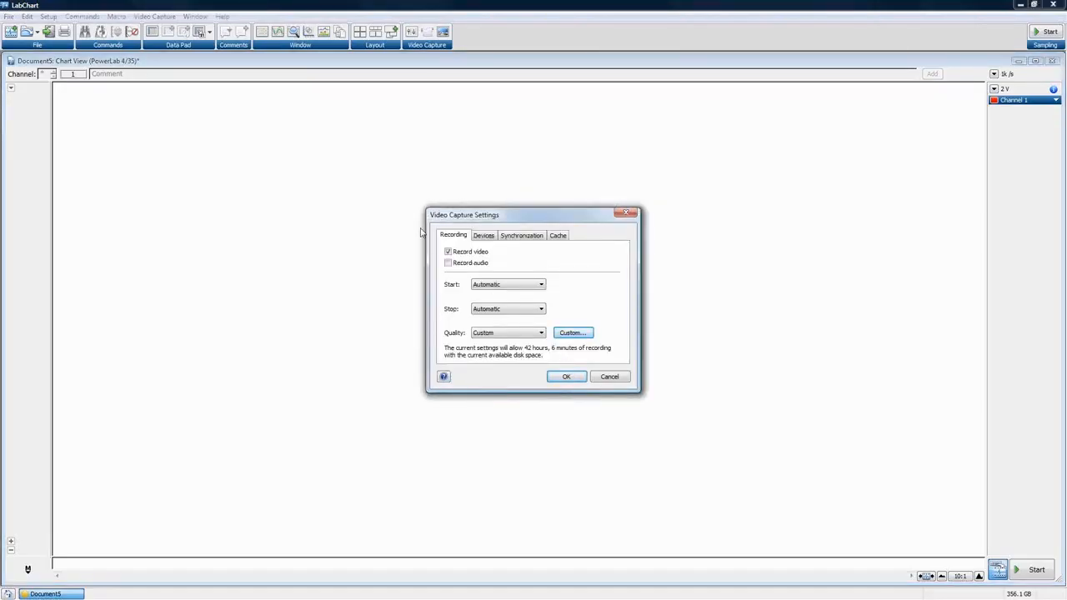
# Review the video and audio devices available for video capture
pyautogui.click(484, 236)
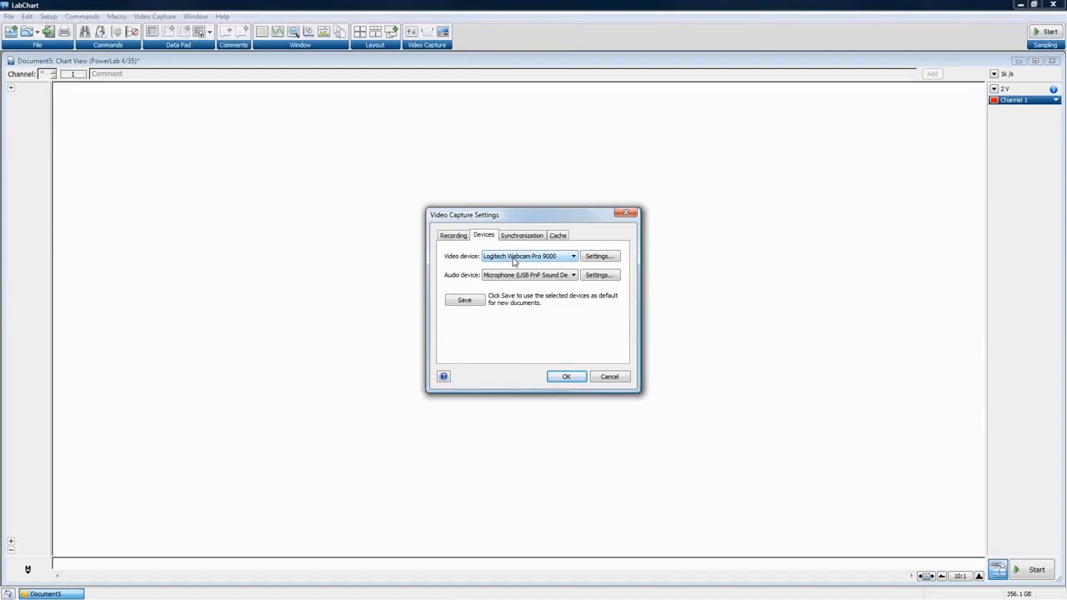
pyautogui.click(574, 256)
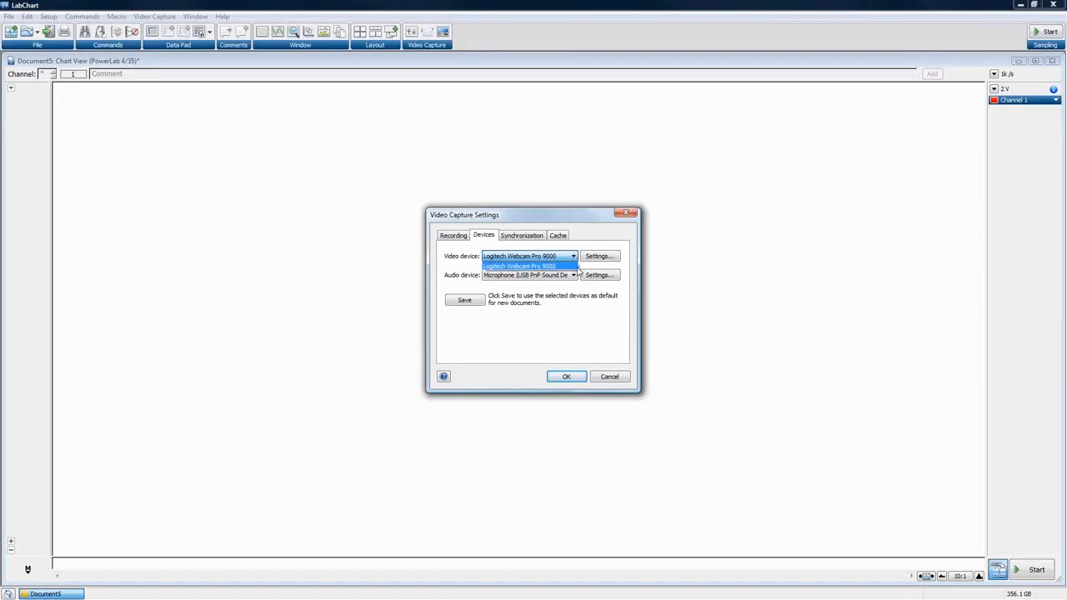
pyautogui.click(574, 281)
pyautogui.click(574, 277)
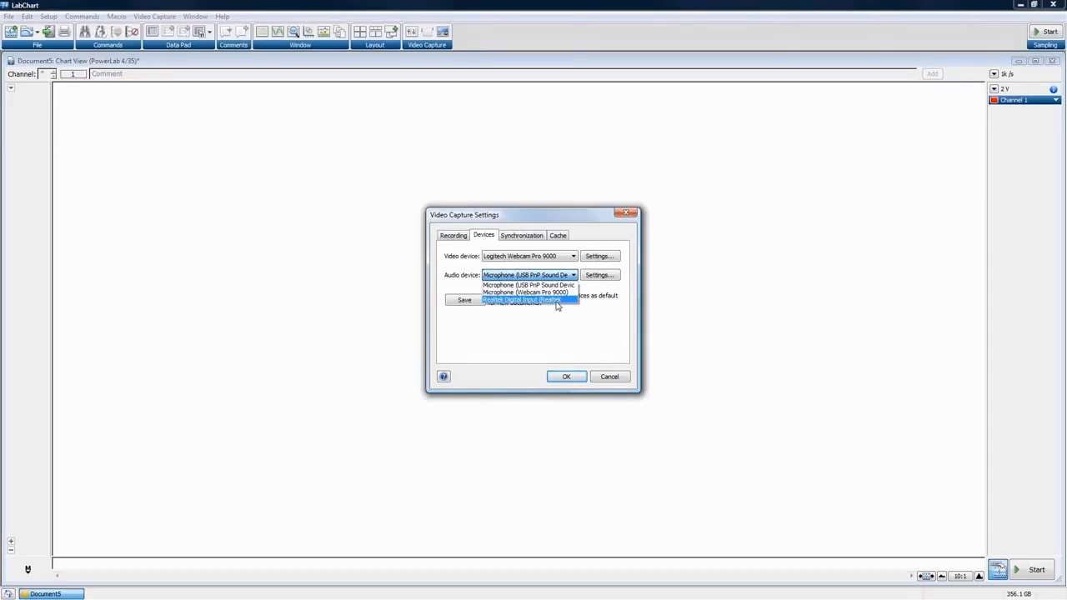
pyautogui.click(602, 238)
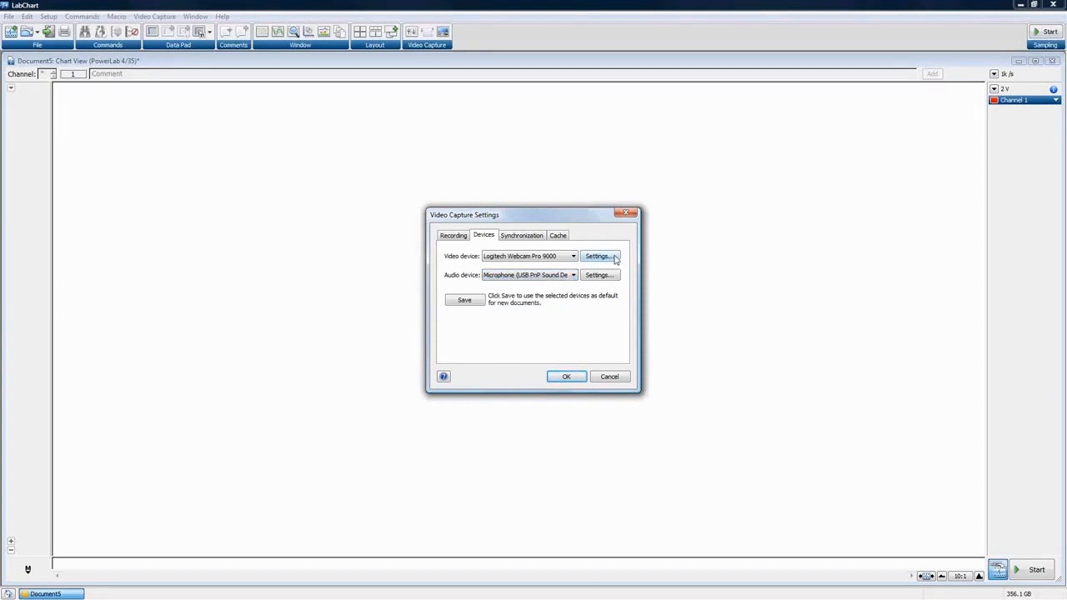
# Inspect the webcam's properties and the microphone's input mixer properties, closing each without changes
pyautogui.click(598, 256)
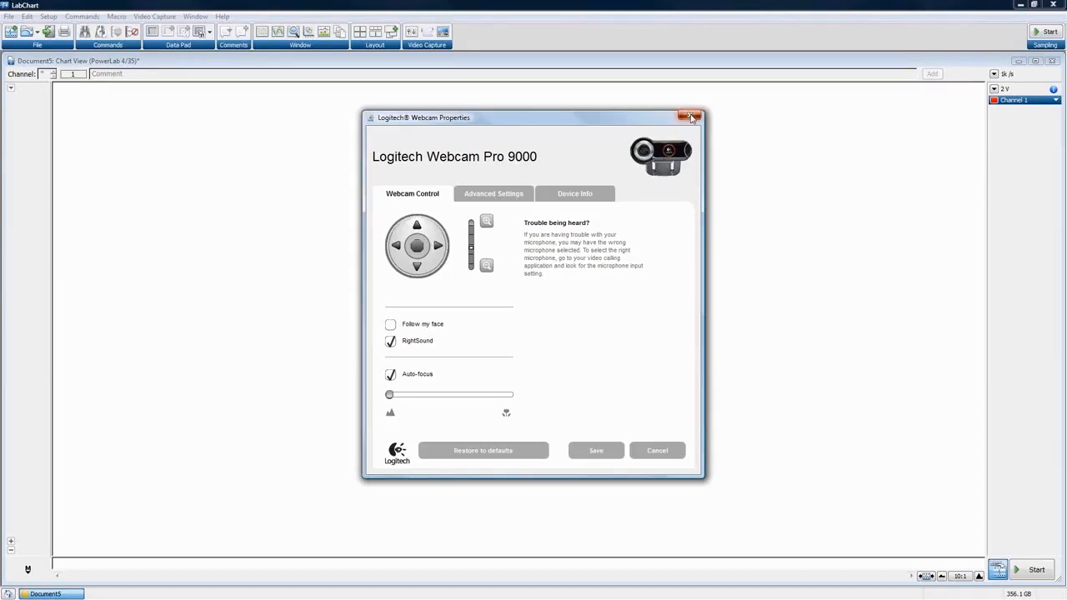
pyautogui.click(690, 117)
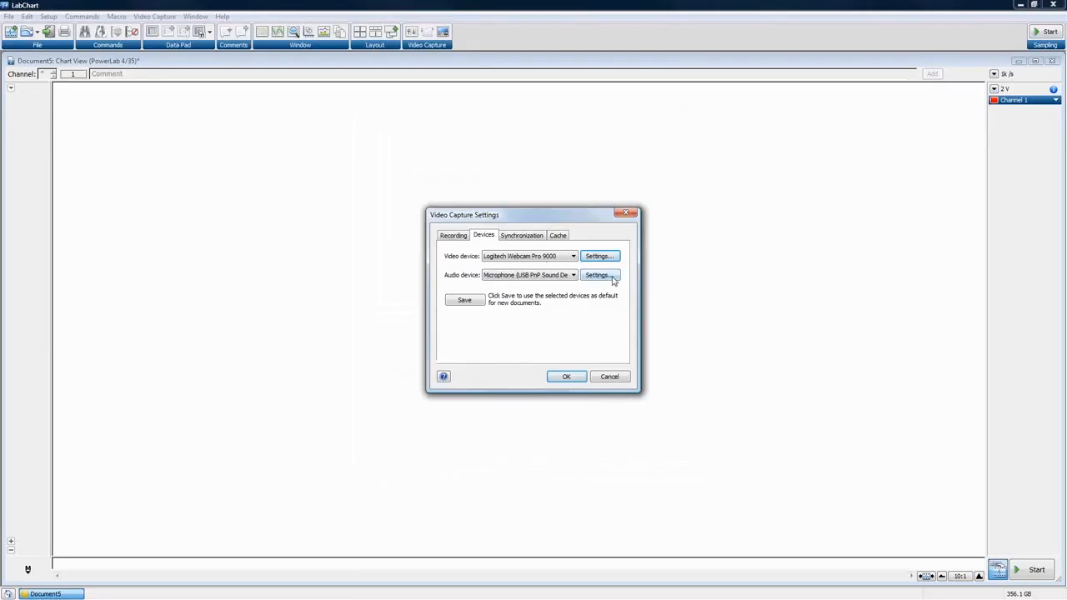
pyautogui.click(613, 276)
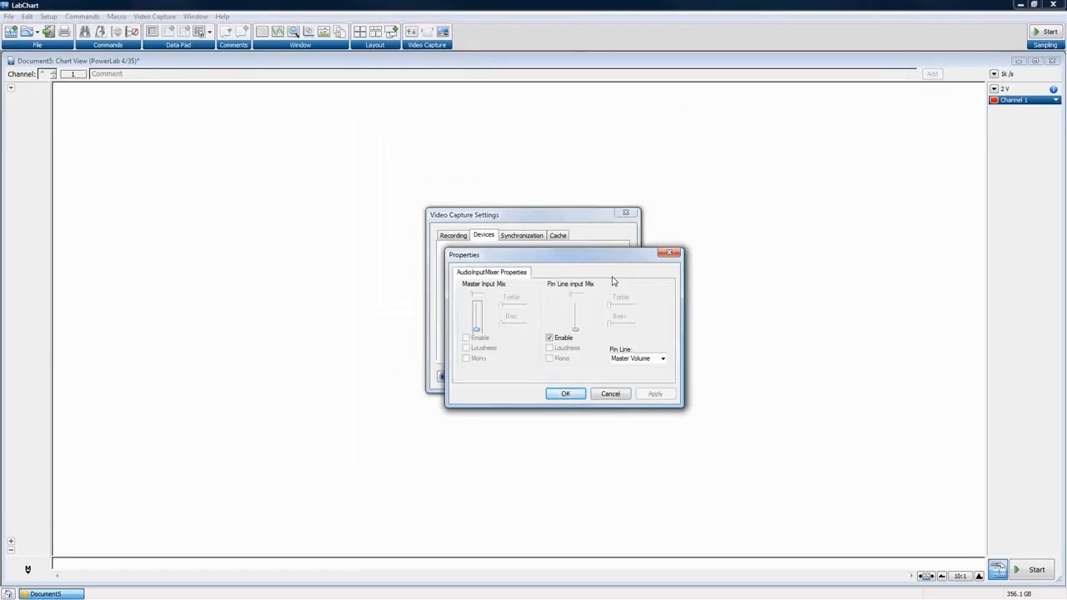
pyautogui.click(673, 253)
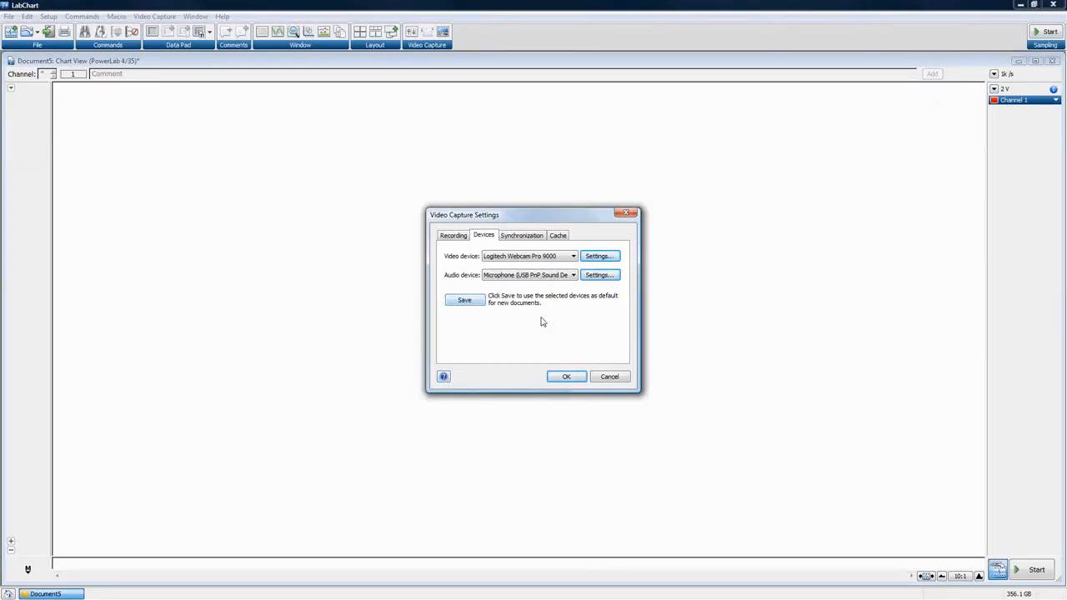
# Try a manual synchronization correction between the data and captured video, and reset it to 0 seconds
pyautogui.click(530, 238)
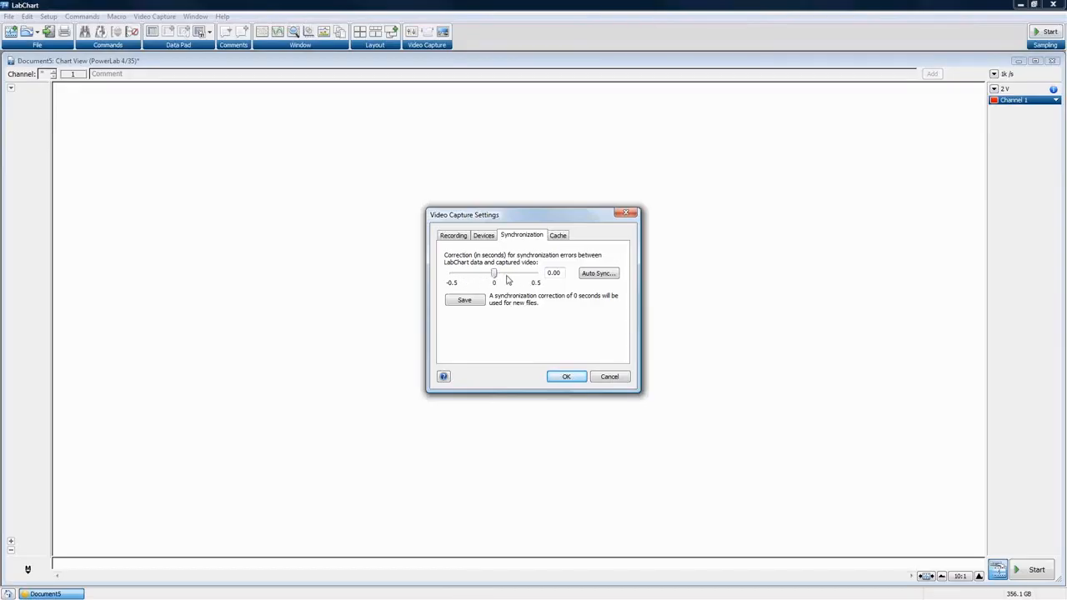
pyautogui.moveTo(496, 276)
pyautogui.mouseDown()
pyautogui.moveTo(454, 276)
pyautogui.moveTo(509, 276)
pyautogui.mouseUp()
pyautogui.write('3')
pyautogui.press('BackSpace')
pyautogui.write('.5')
pyautogui.press('BackSpace')
pyautogui.press('BackSpace')
pyautogui.write('0')
# Review the temporary movie location and disk space allocation in the cache settings, and cancel the Video Capture settings
pyautogui.click(560, 237)
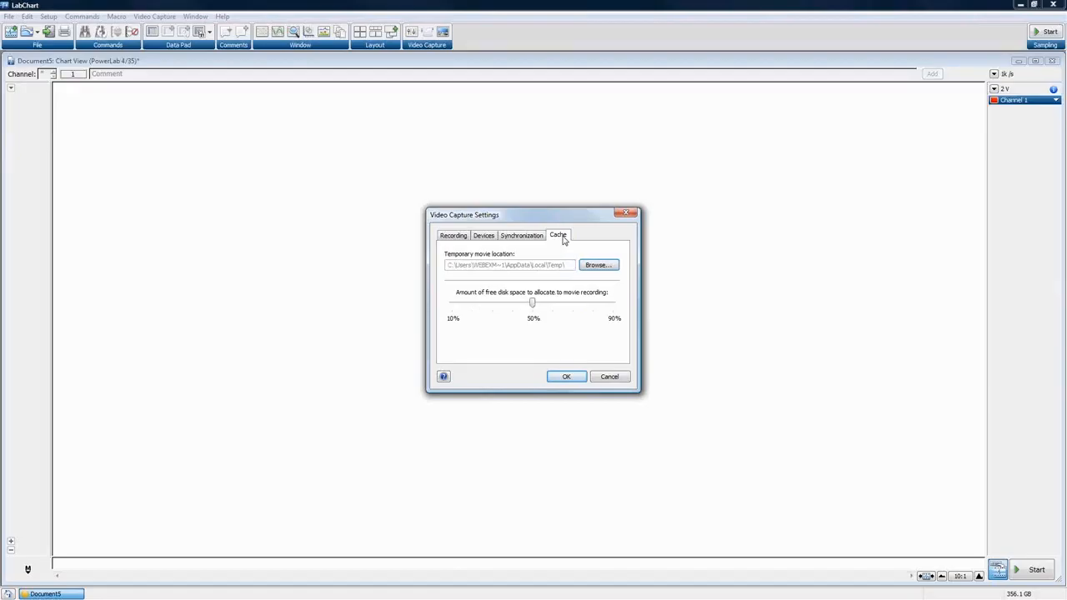
pyautogui.click(532, 238)
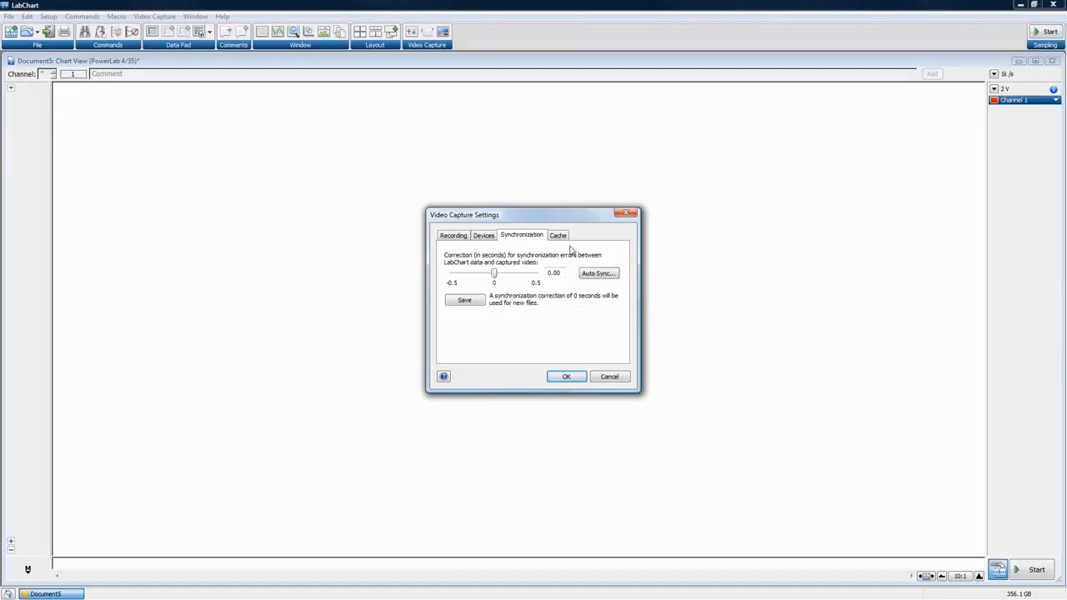
pyautogui.click(560, 237)
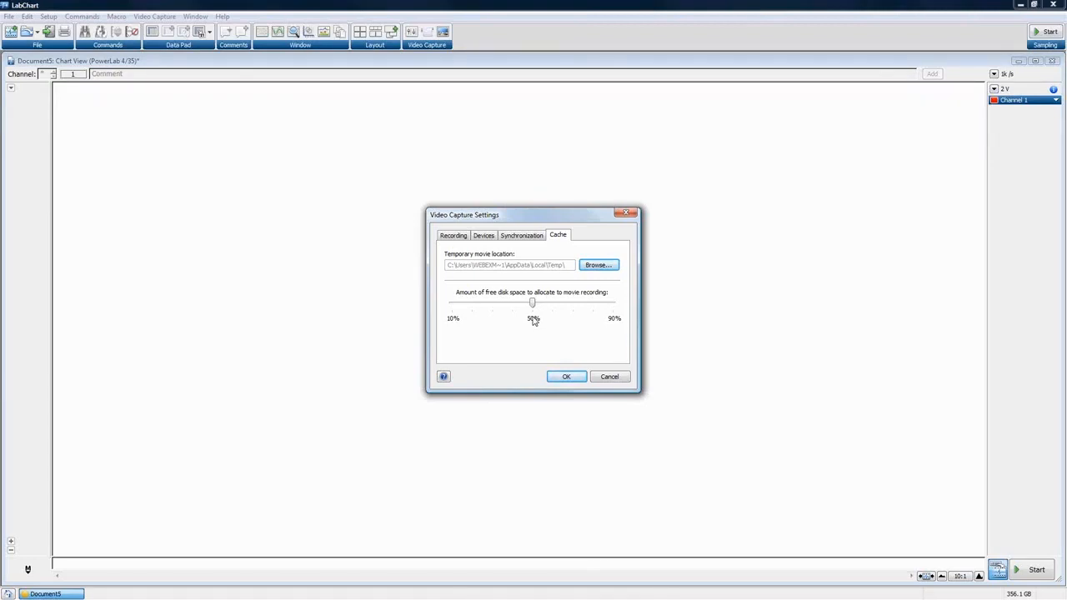
pyautogui.click(609, 376)
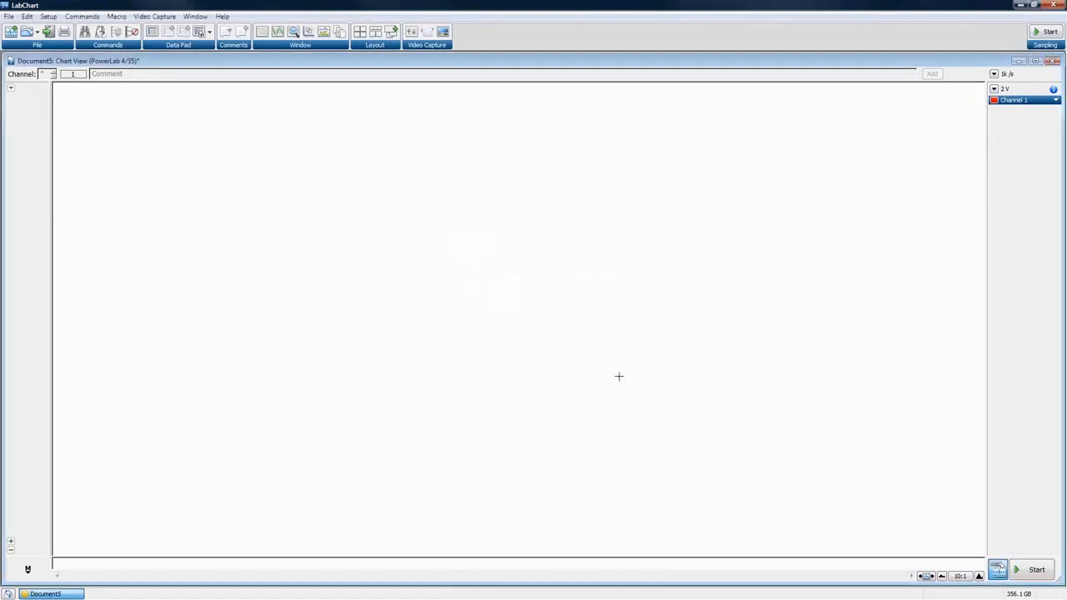
# Enable video recording in the Video Capture settings with a custom quality using a video bitrate of 8.38 Mbps
pyautogui.click(153, 16)
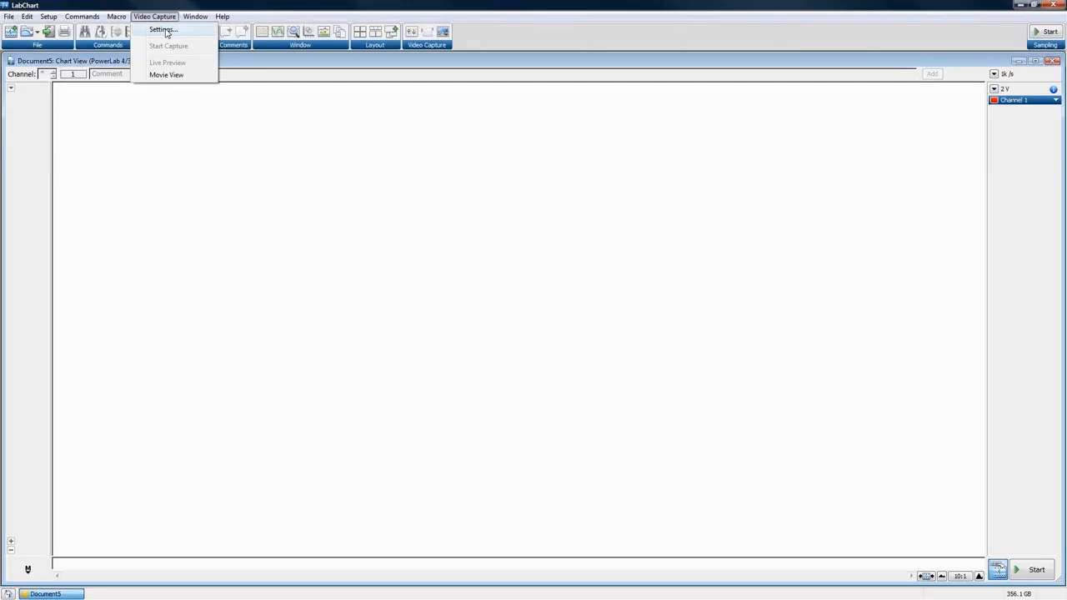
pyautogui.click(151, 30)
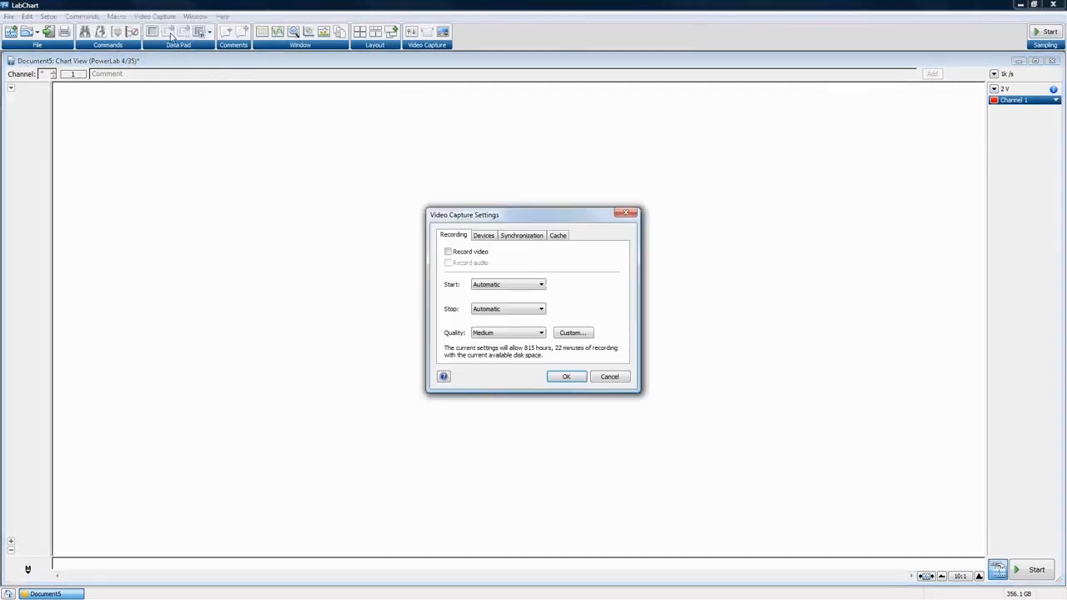
pyautogui.click(448, 252)
pyautogui.click(509, 333)
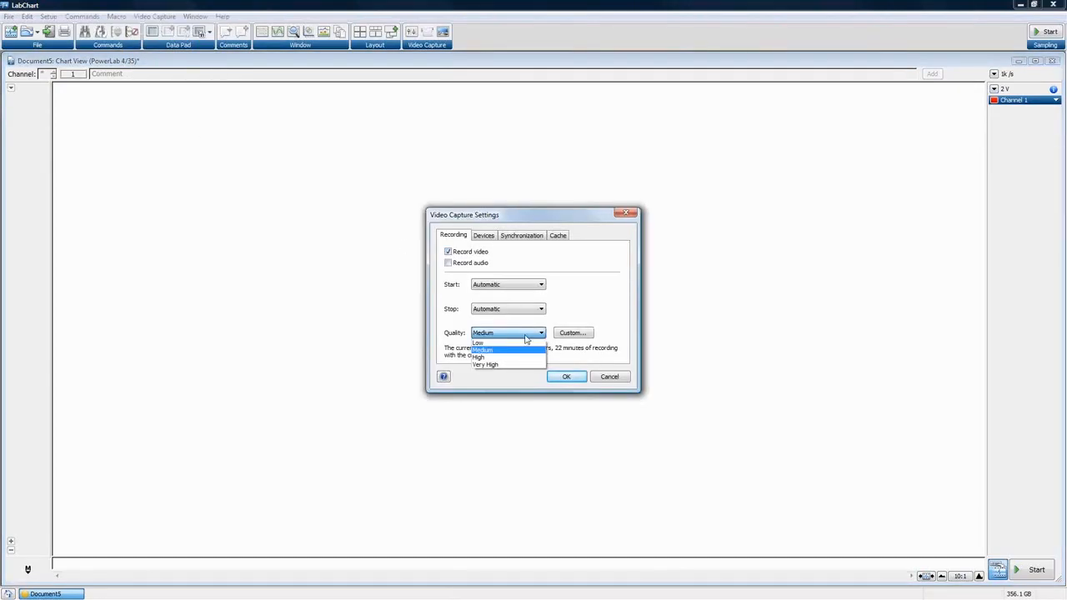
pyautogui.click(567, 337)
pyautogui.click(572, 333)
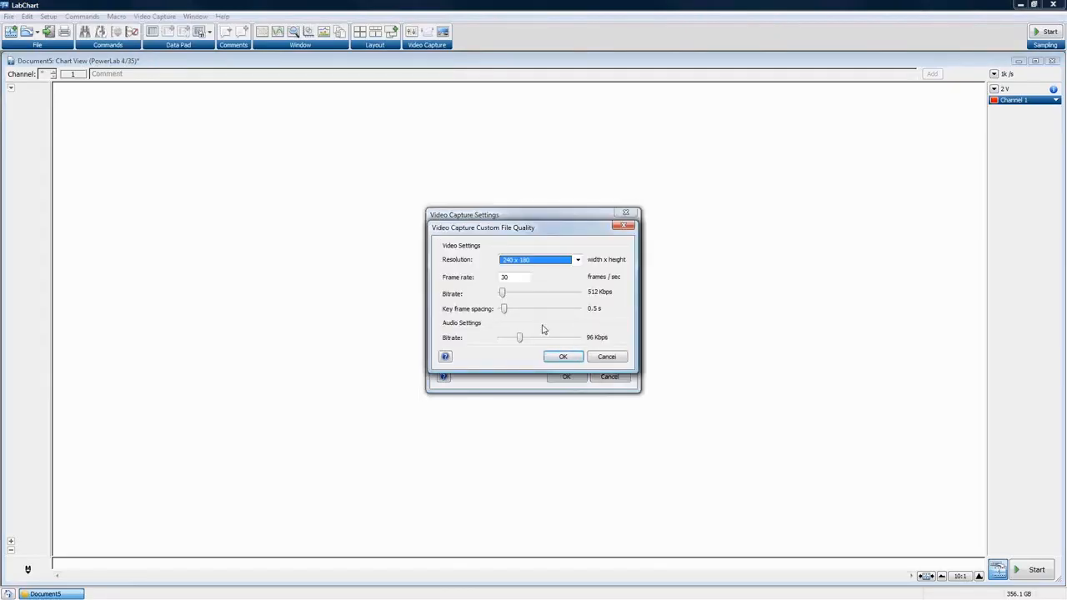
pyautogui.moveTo(503, 295); pyautogui.dragTo(536, 298)
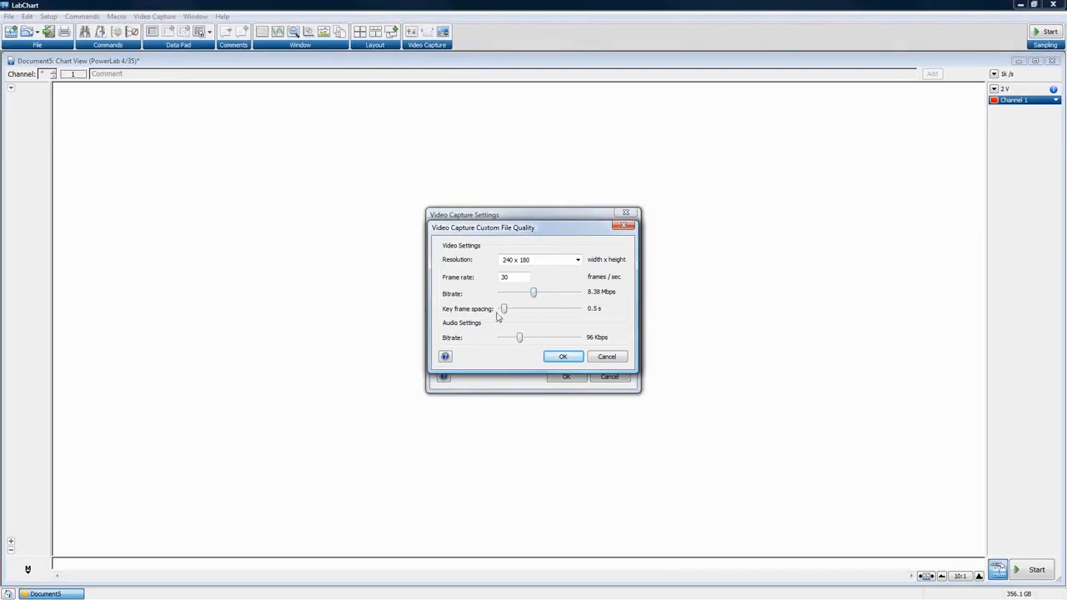
pyautogui.click(564, 357)
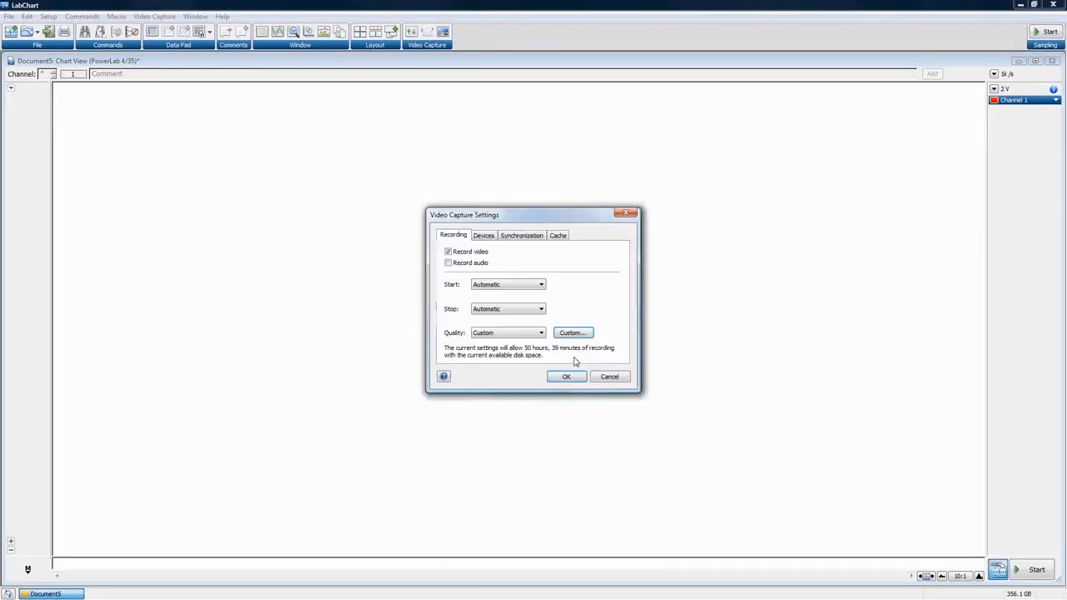
pyautogui.click(576, 380)
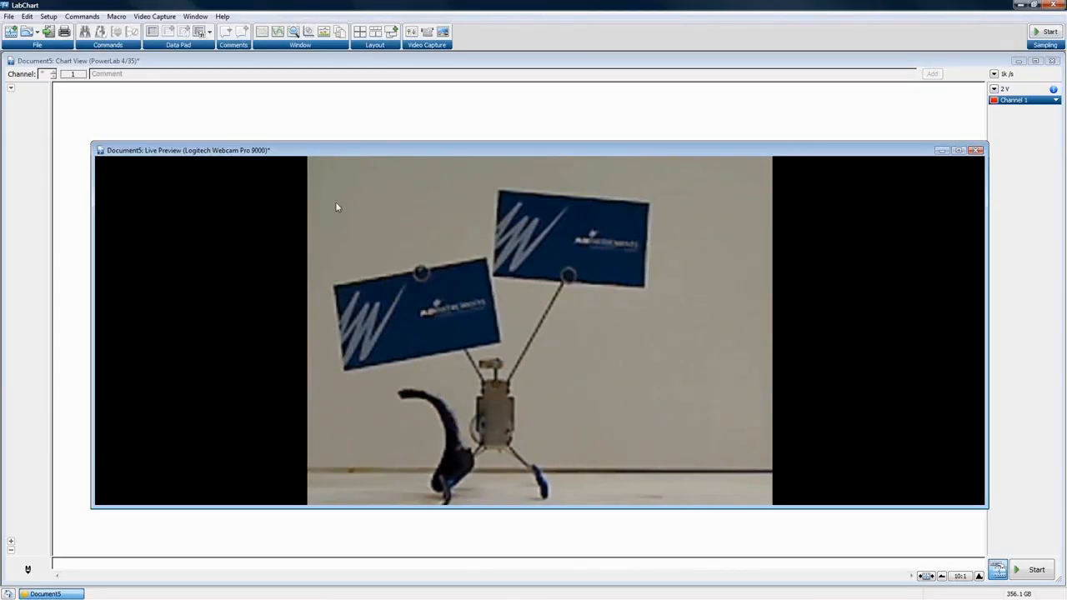
# Tile the Chart View and Live Preview windows so both fit in the workspace
pyautogui.click(359, 33)
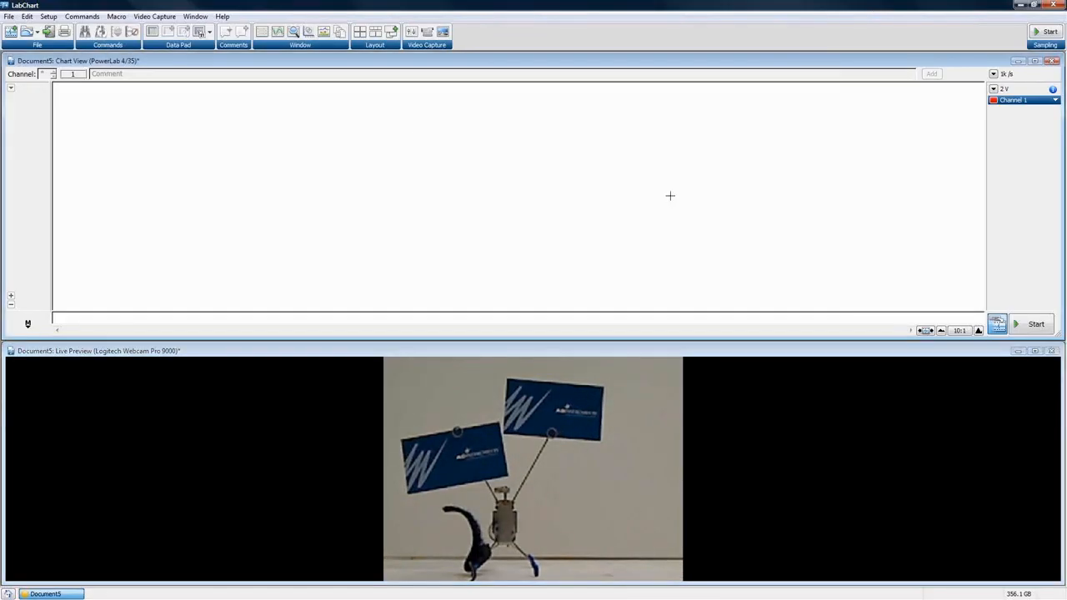
pyautogui.moveTo(414, 117); pyautogui.dragTo(921, 270)
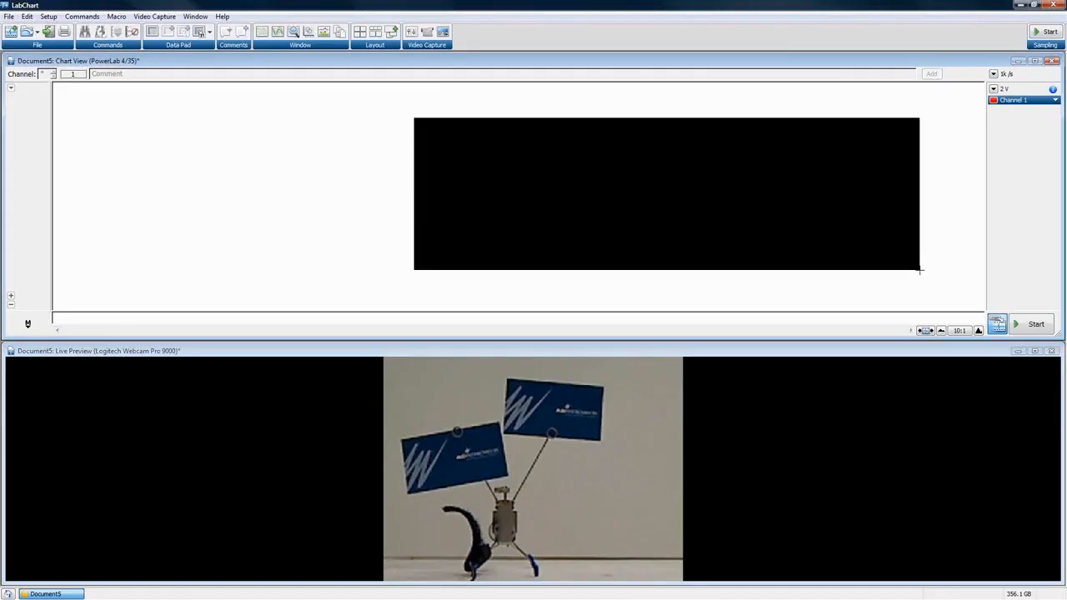
pyautogui.click(898, 251)
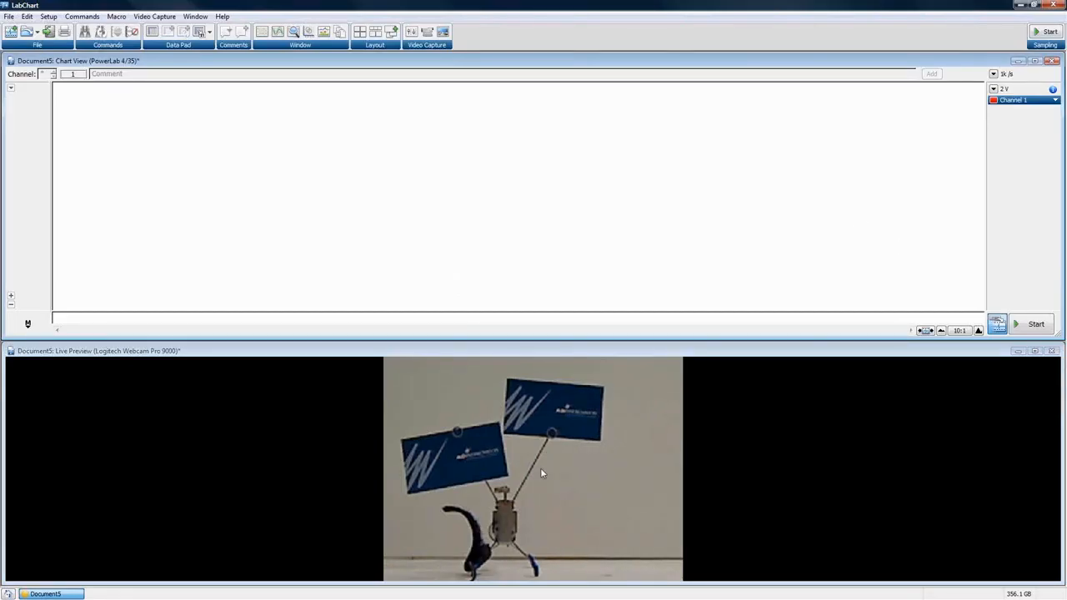
# Review the Recording and Devices settings for video capture, closing them without changes
pyautogui.click(154, 17)
pyautogui.click(158, 26)
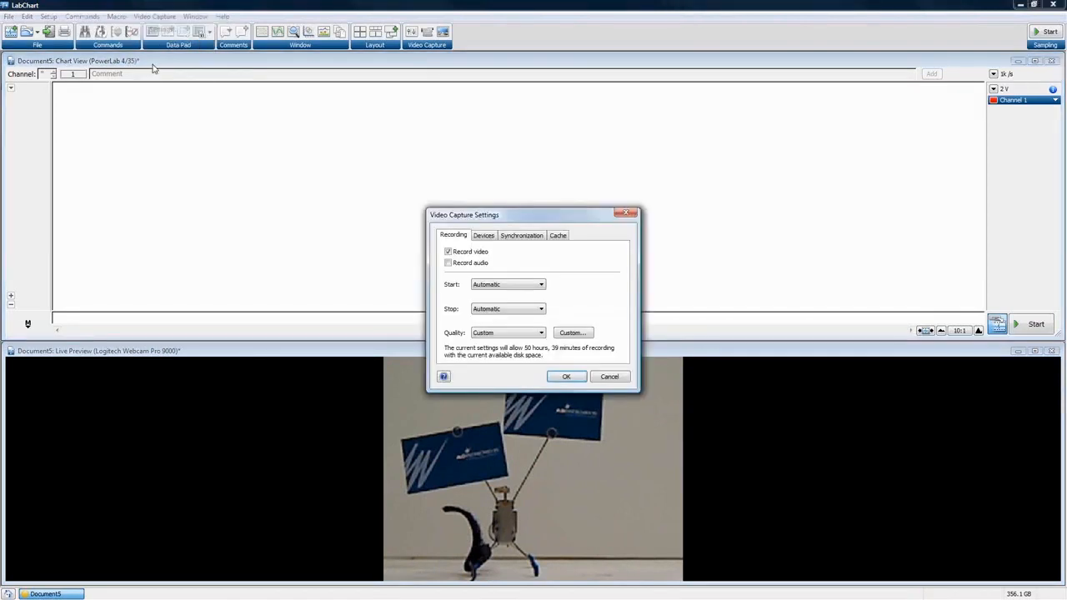
pyautogui.click(483, 236)
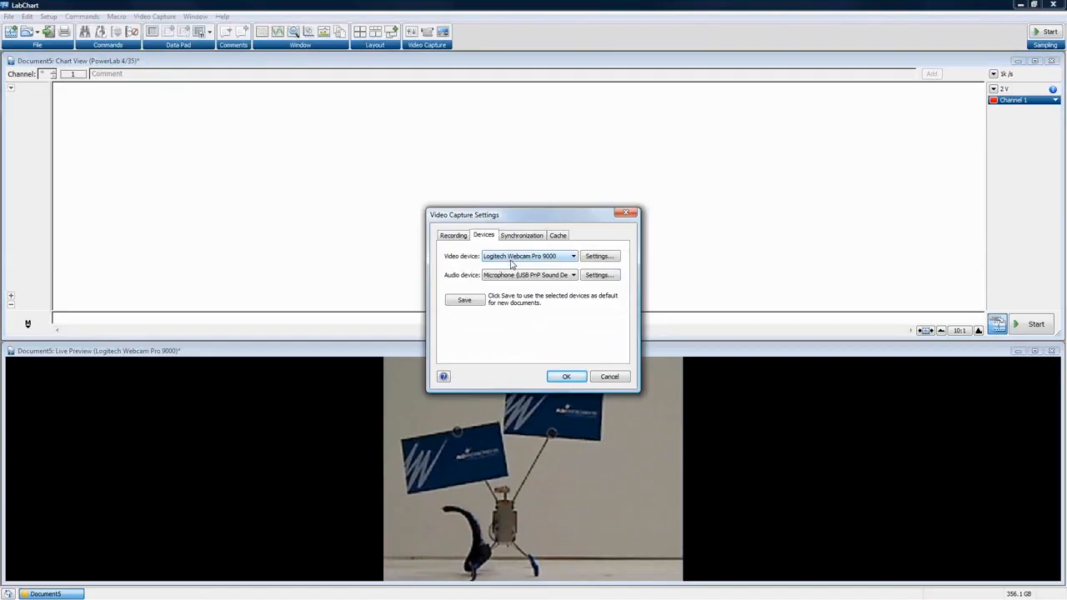
pyautogui.click(610, 377)
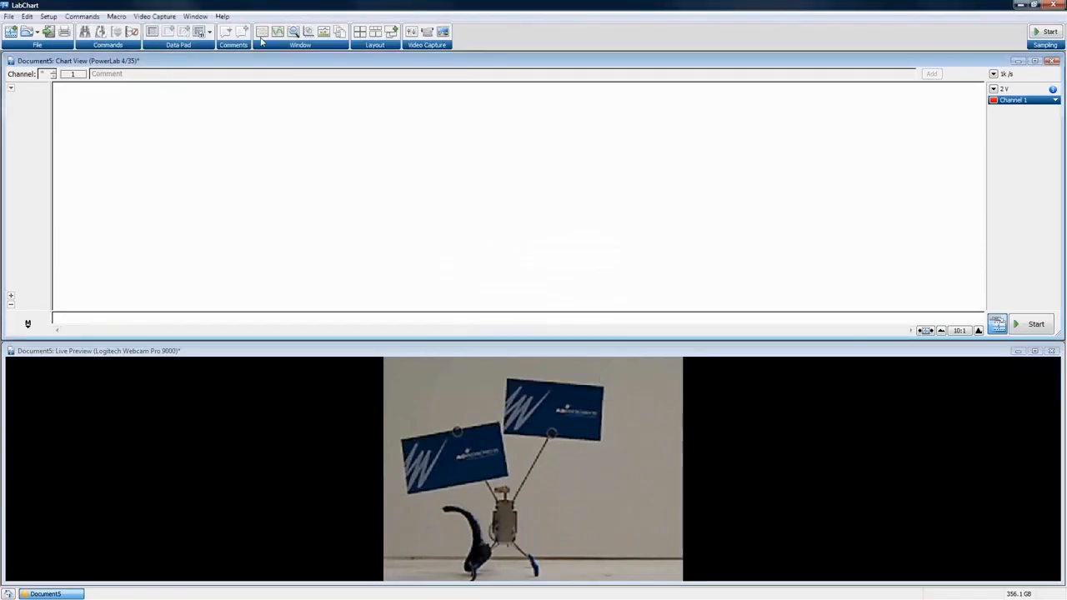
pyautogui.click(167, 17)
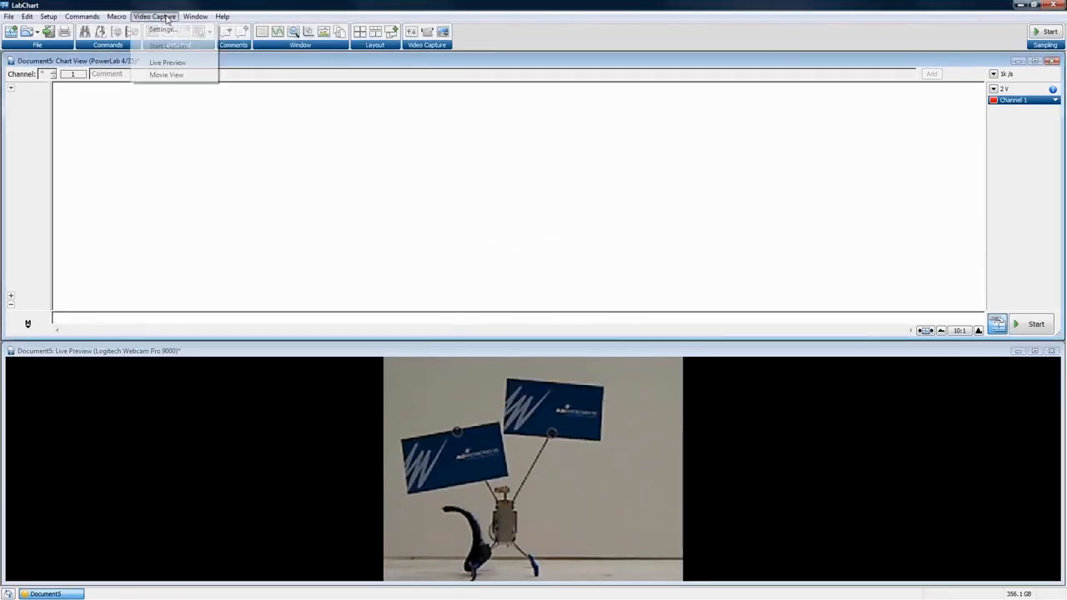
pyautogui.click(652, 14)
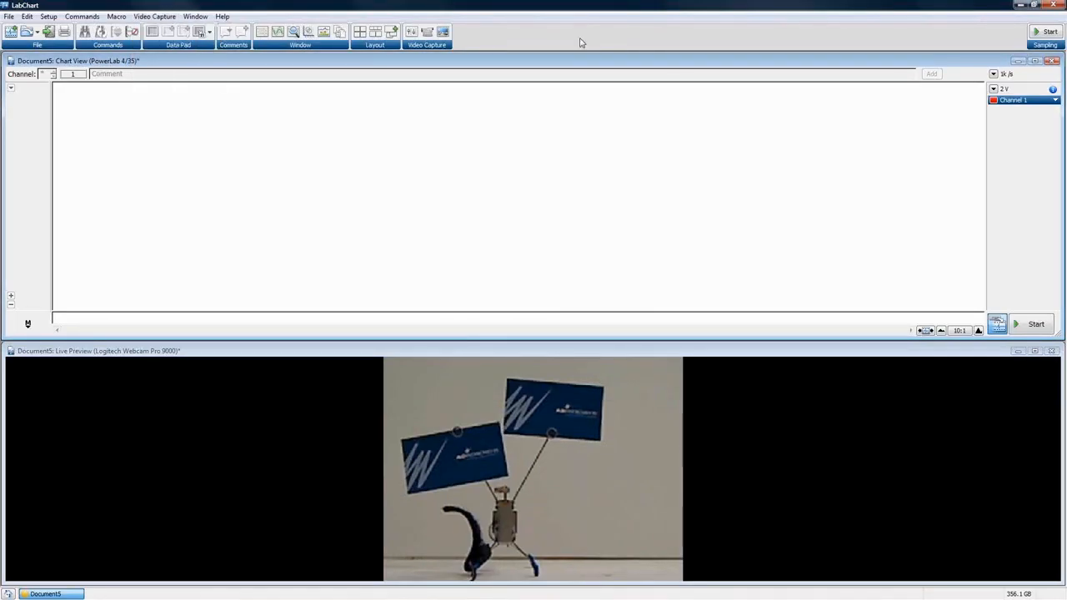
pyautogui.click(412, 32)
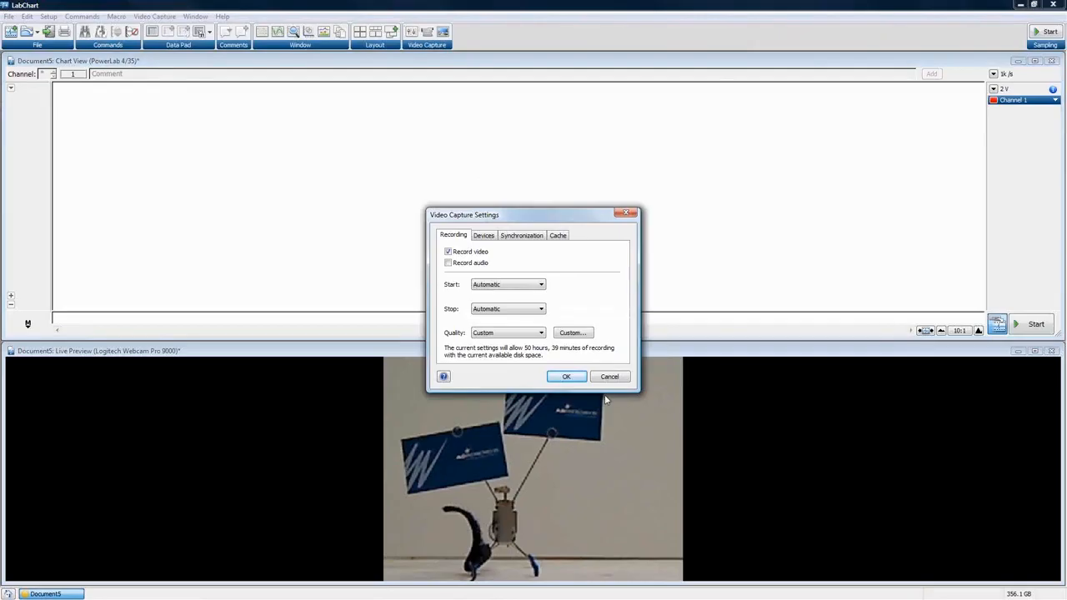
pyautogui.click(571, 375)
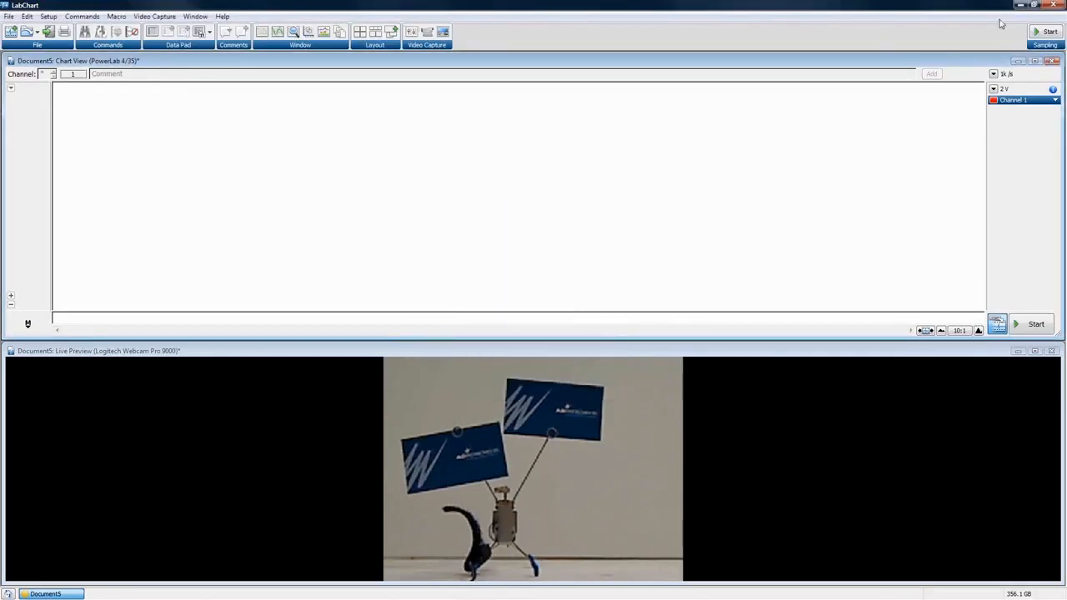
# Record a first block of Channel 1 data with synchronized video, and stop sampling
pyautogui.click(1047, 33)
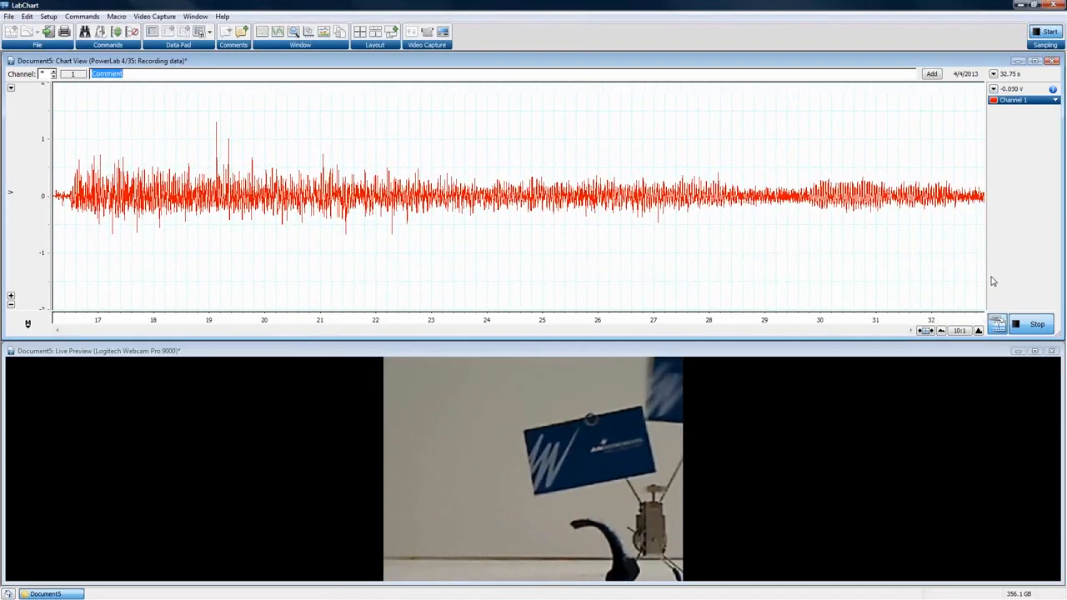
pyautogui.click(1038, 325)
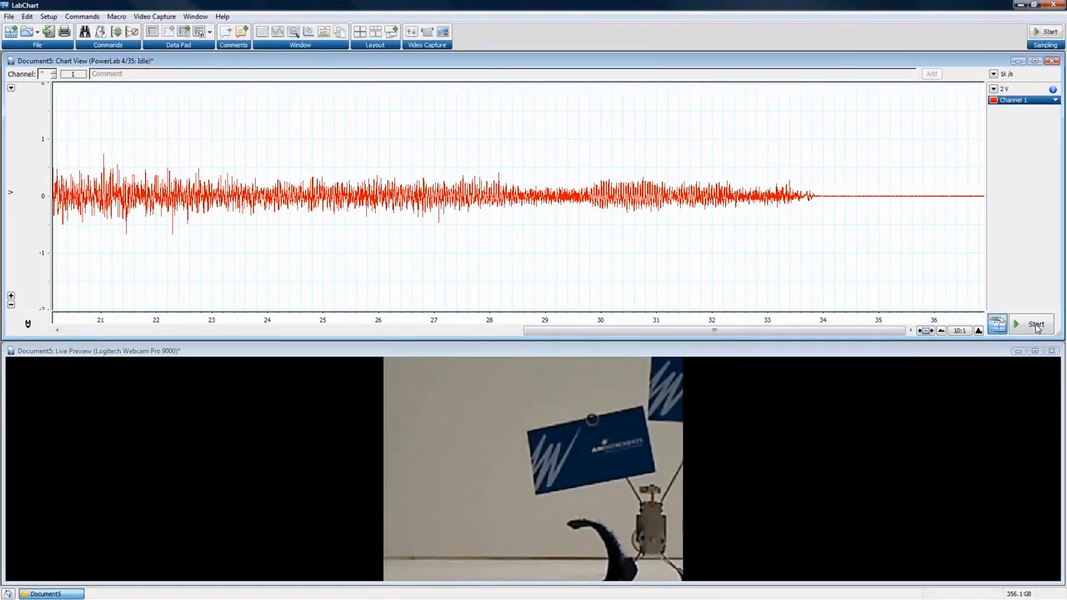
# Show the recorded video in Movie View and tile it with the Chart View and Live Preview windows
pyautogui.moveTo(742, 332); pyautogui.dragTo(275, 333)
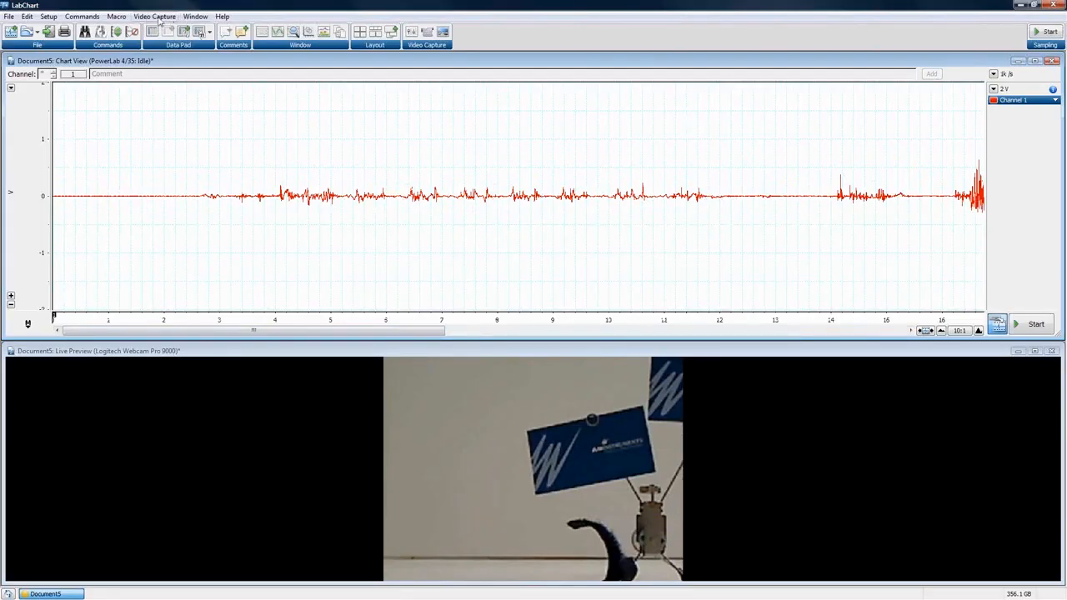
pyautogui.click(161, 19)
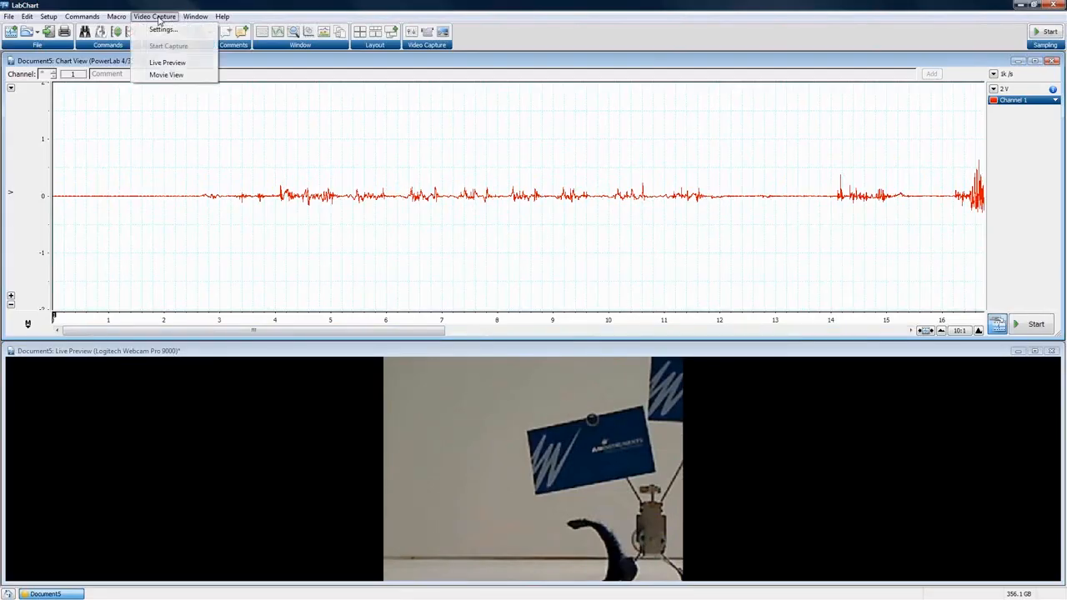
pyautogui.click(167, 75)
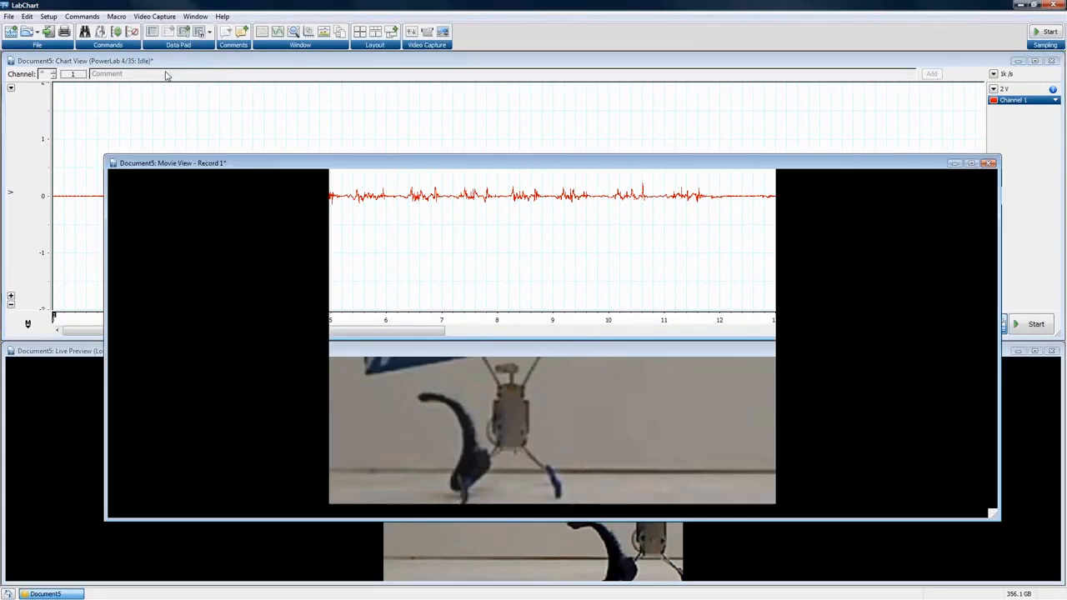
pyautogui.click(359, 32)
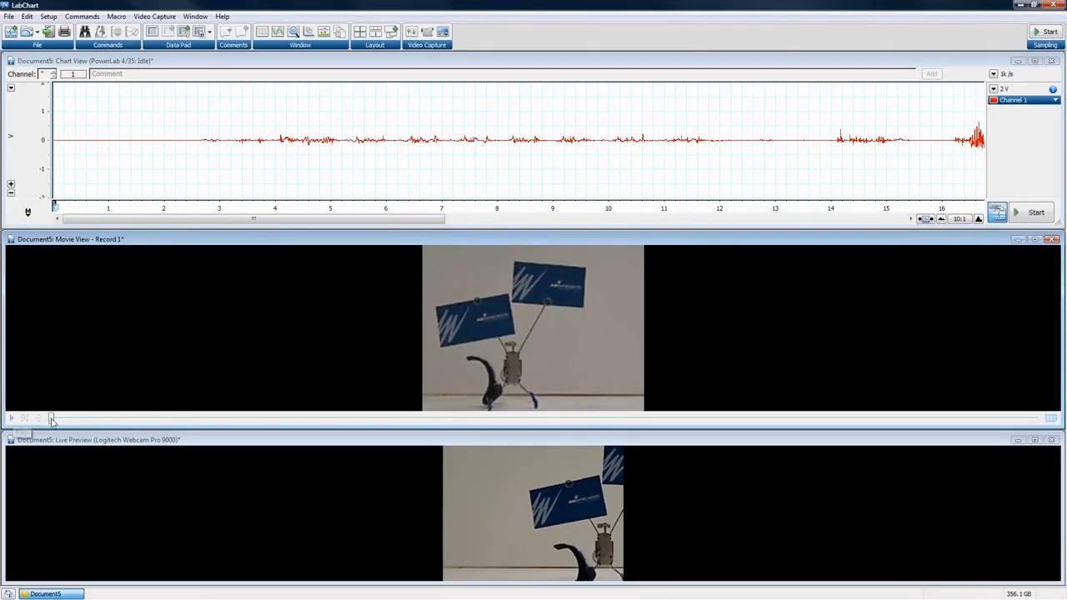
# Scrub the Record 1 movie and chart to about 16.5 s, and play the synchronized recording from there before rewinding it
pyautogui.moveTo(52, 421); pyautogui.dragTo(736, 453)
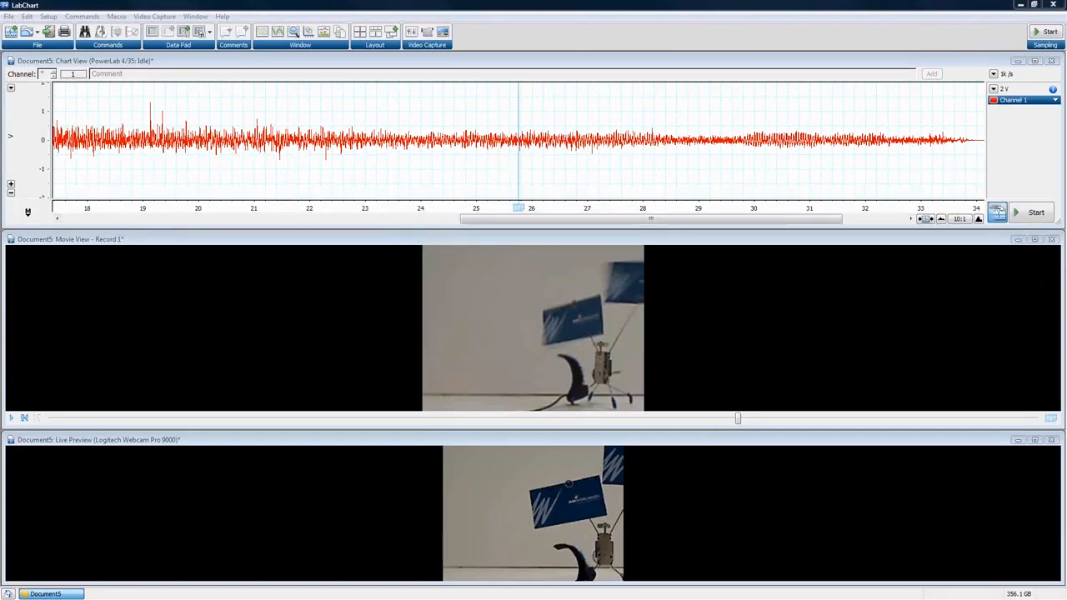
pyautogui.moveTo(518, 210); pyautogui.dragTo(474, 211)
pyautogui.moveTo(421, 209); pyautogui.dragTo(560, 215)
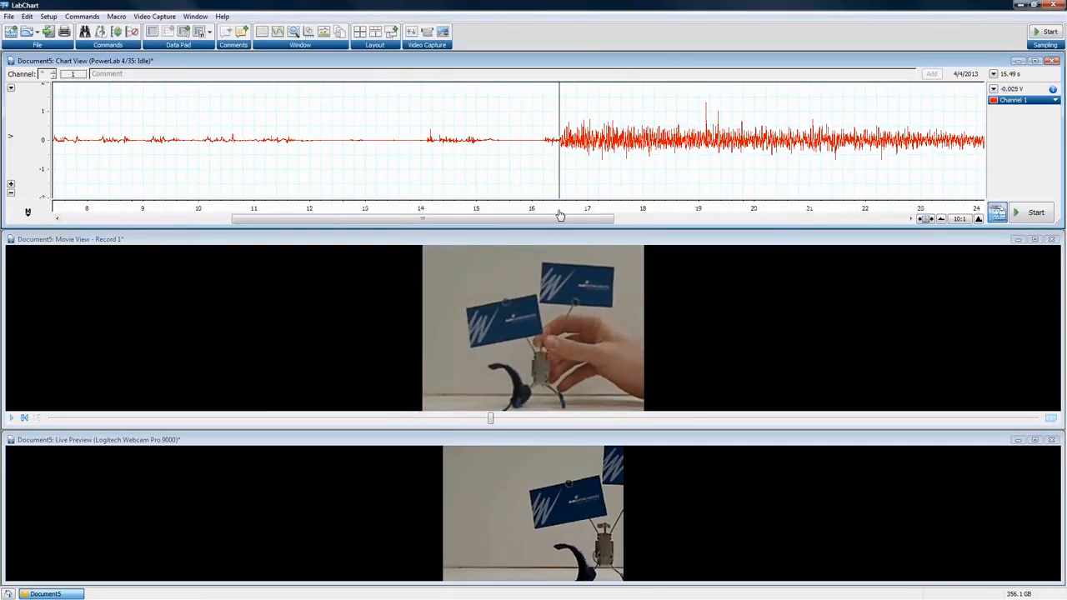
pyautogui.click(14, 418)
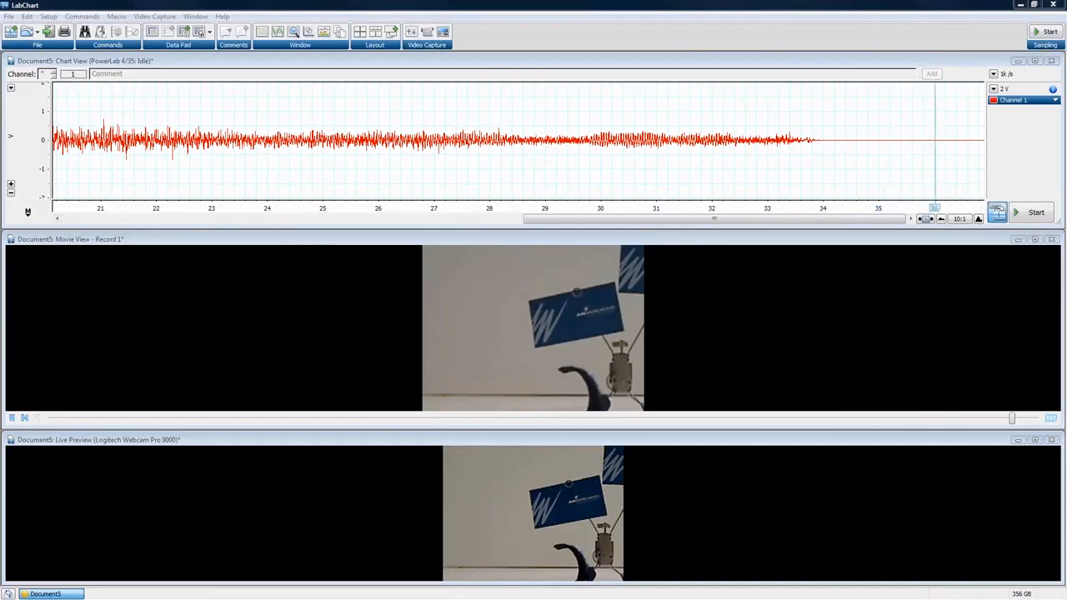
pyautogui.click(24, 419)
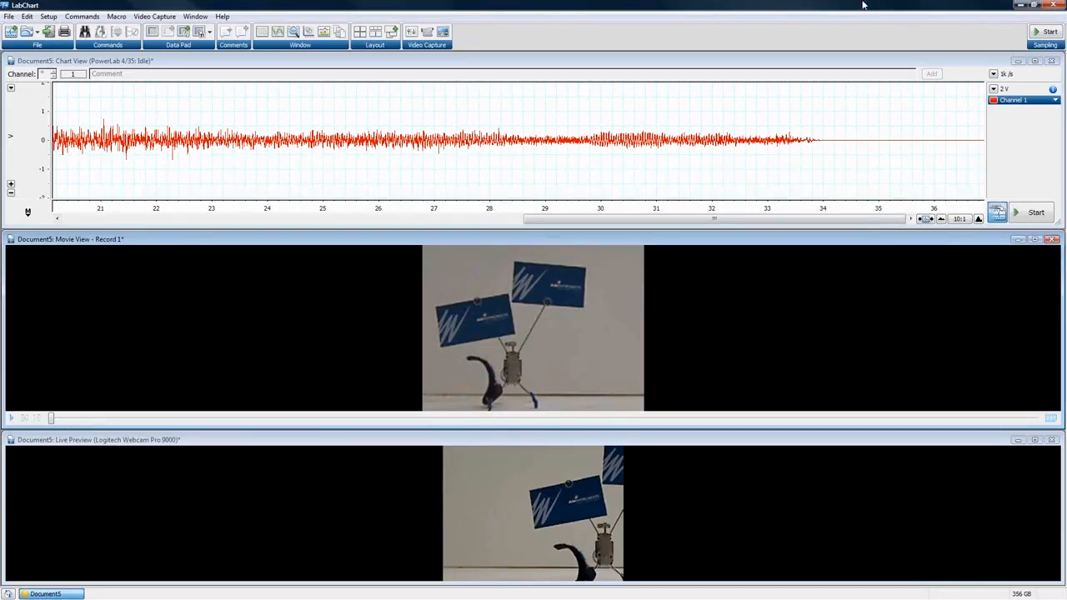
# Record a second block of data and video, and replace the Live Preview window with an enlarged Movie View
pyautogui.click(1050, 32)
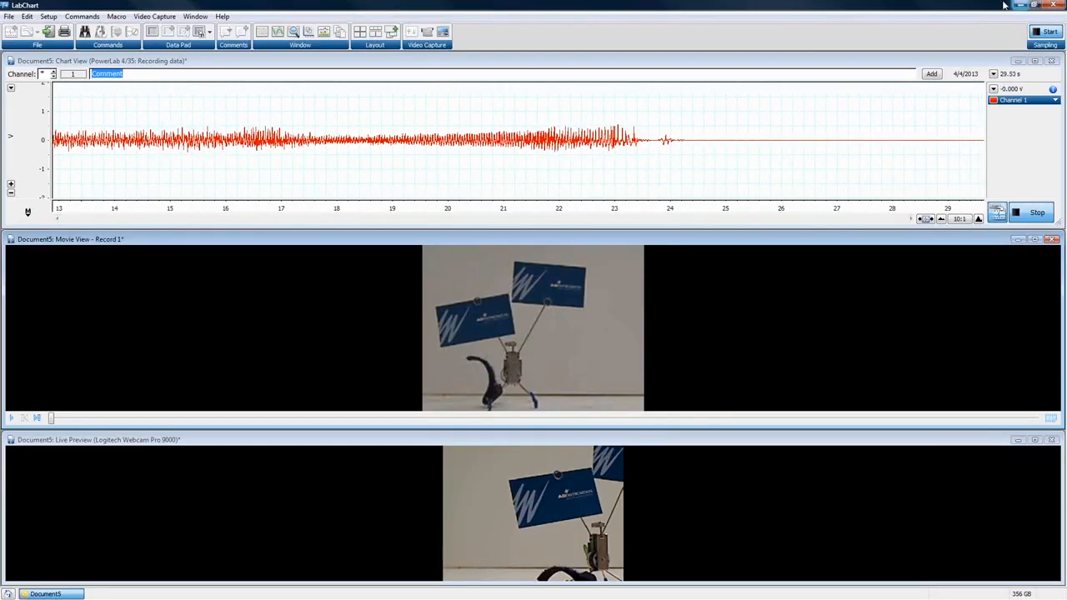
pyautogui.click(1052, 439)
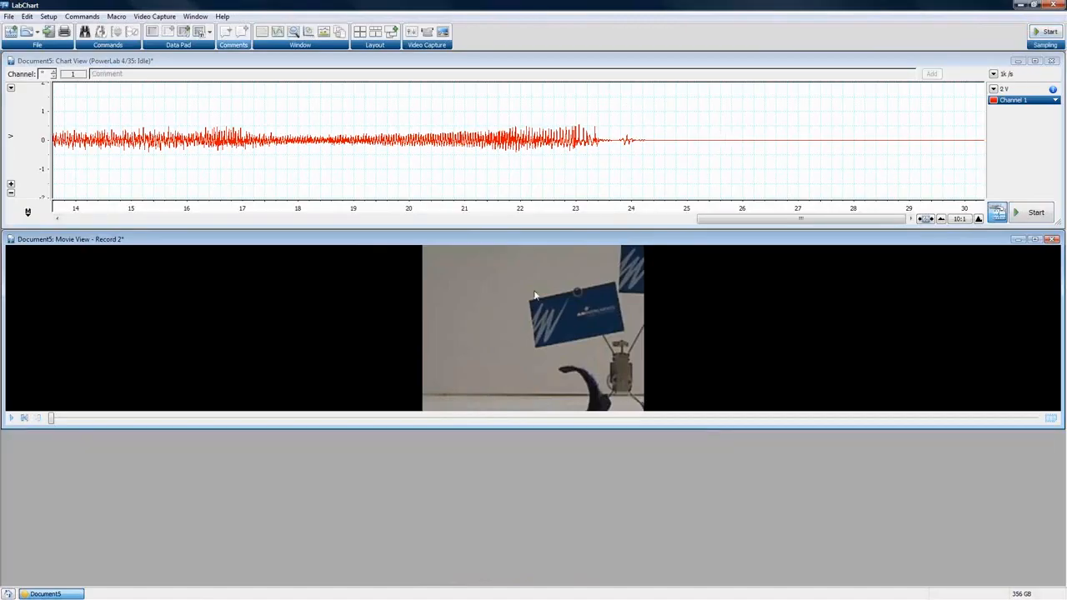
pyautogui.moveTo(706, 428); pyautogui.dragTo(711, 585)
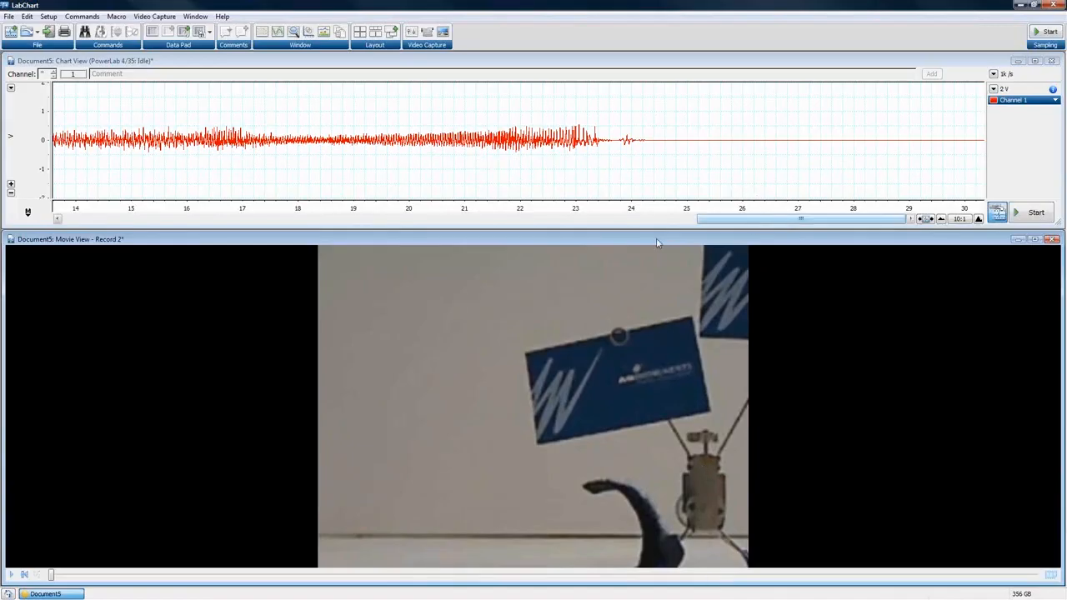
# Switch Movie View between Record 1 and Record 2, playing Record 2 through before returning to Record 1
pyautogui.click(23, 574)
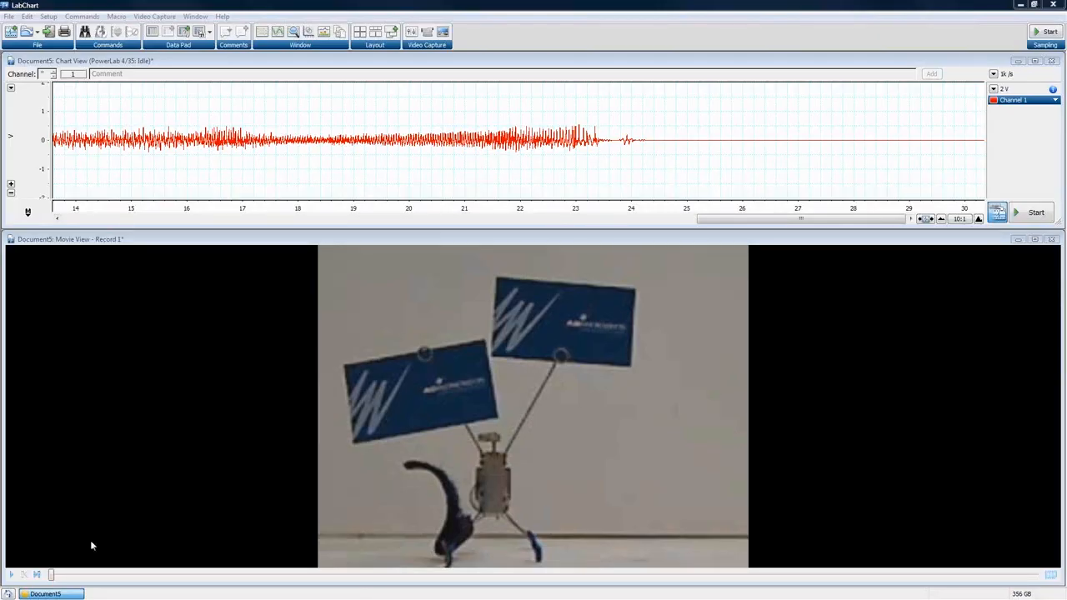
pyautogui.click(38, 576)
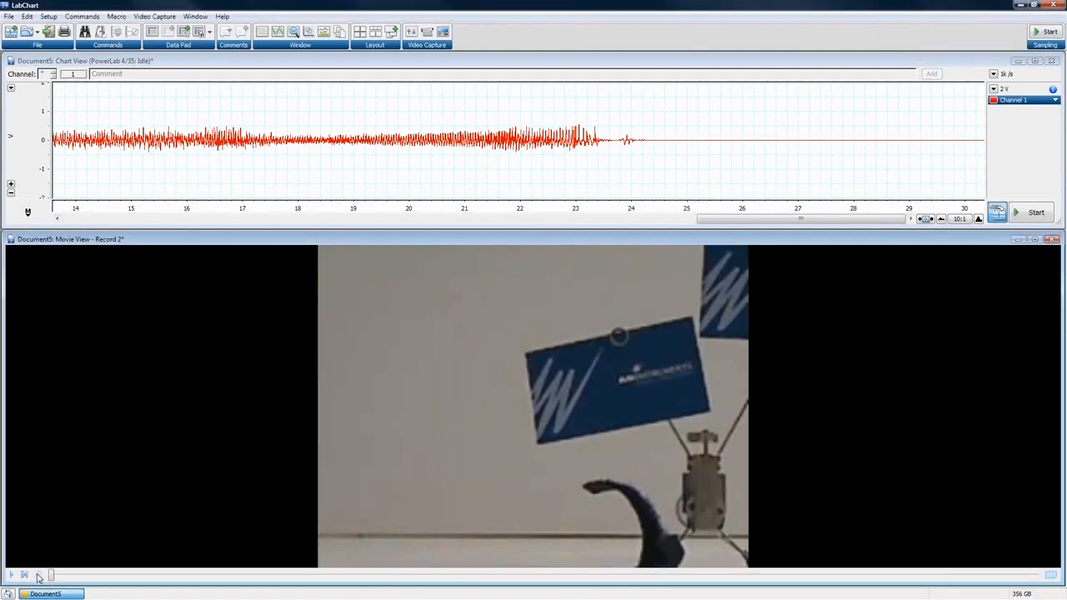
pyautogui.click(11, 575)
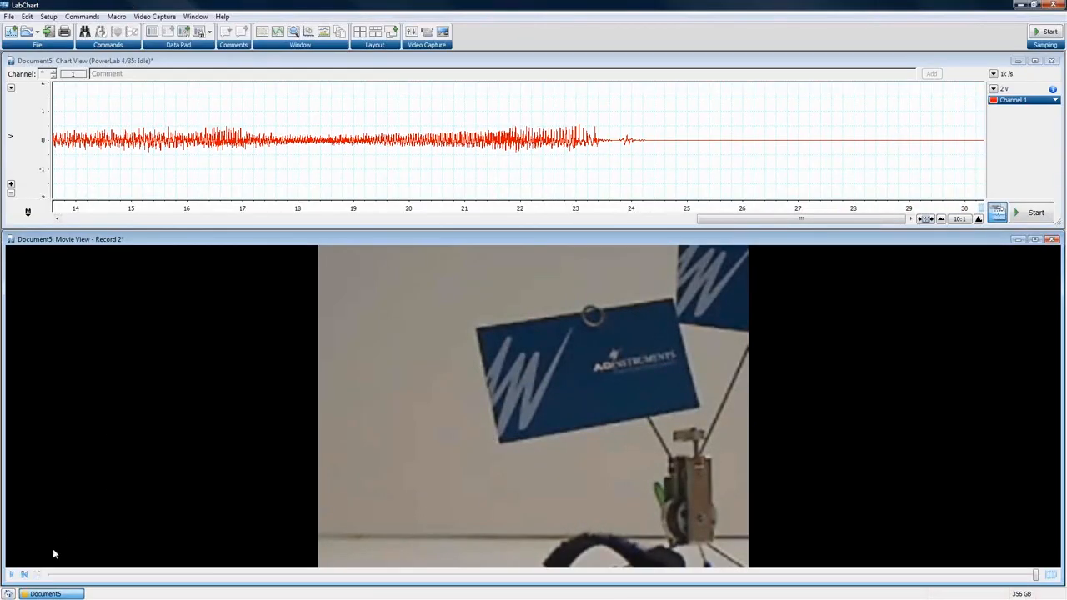
pyautogui.click(25, 574)
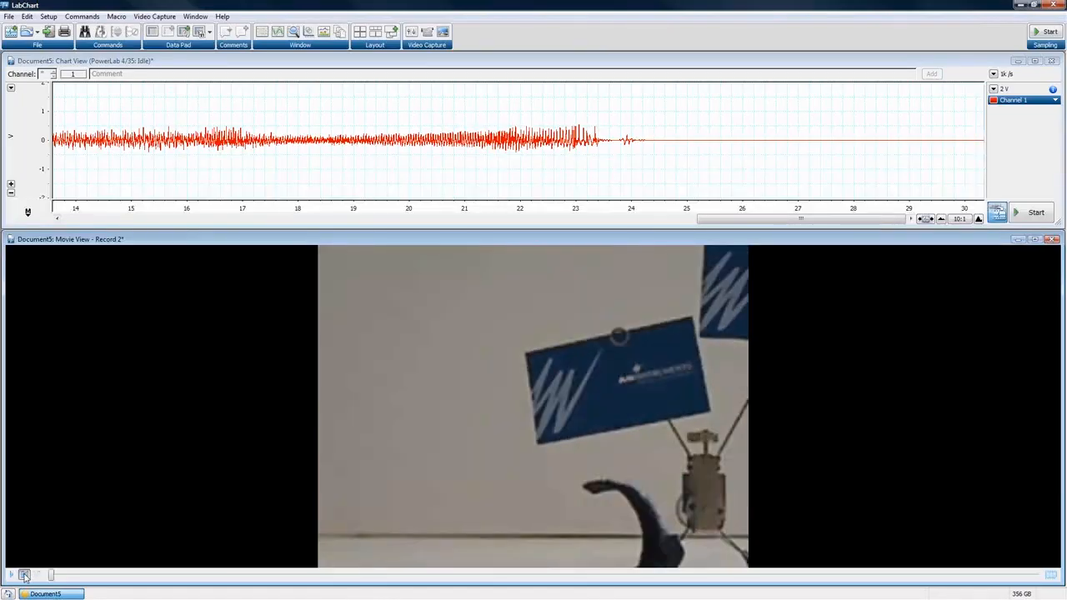
pyautogui.click(24, 575)
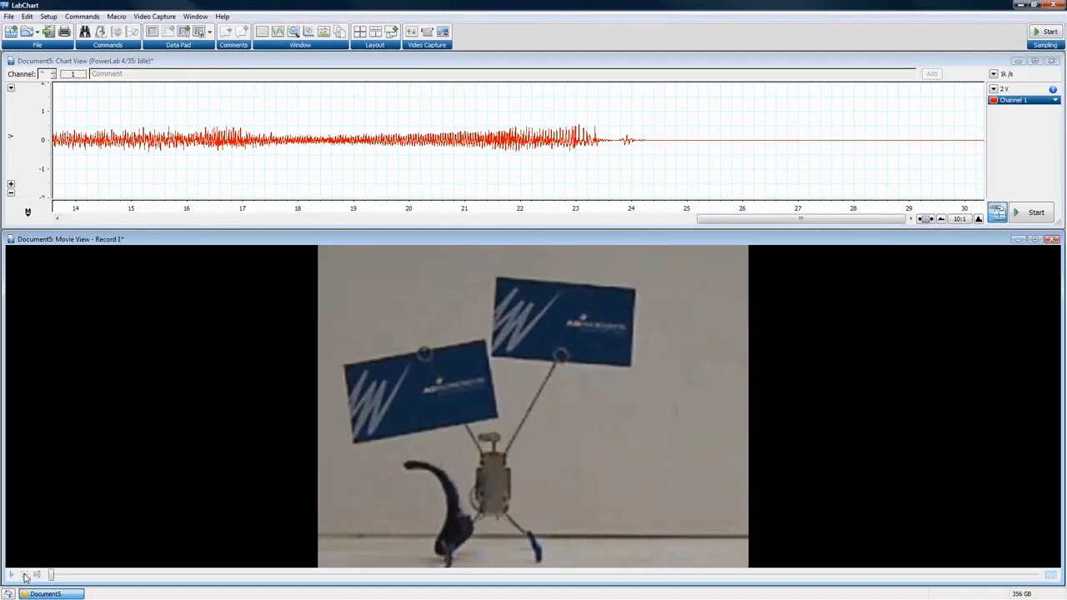
# Play the Record 1 movie alongside the chart, and compress the chart's horizontal scale to 100:1
pyautogui.click(13, 575)
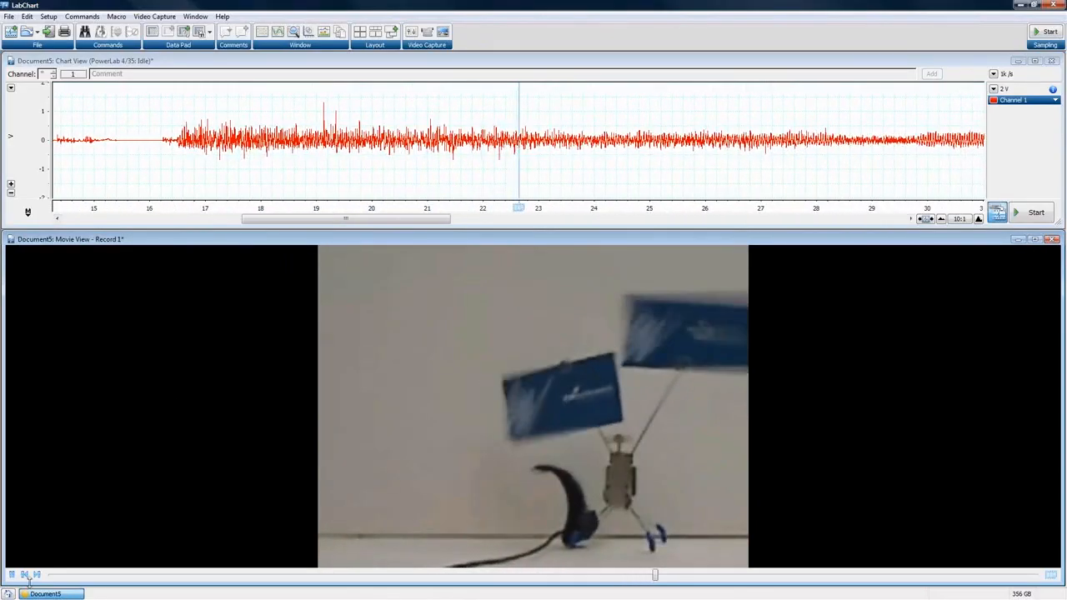
pyautogui.click(941, 219)
pyautogui.click(941, 219)
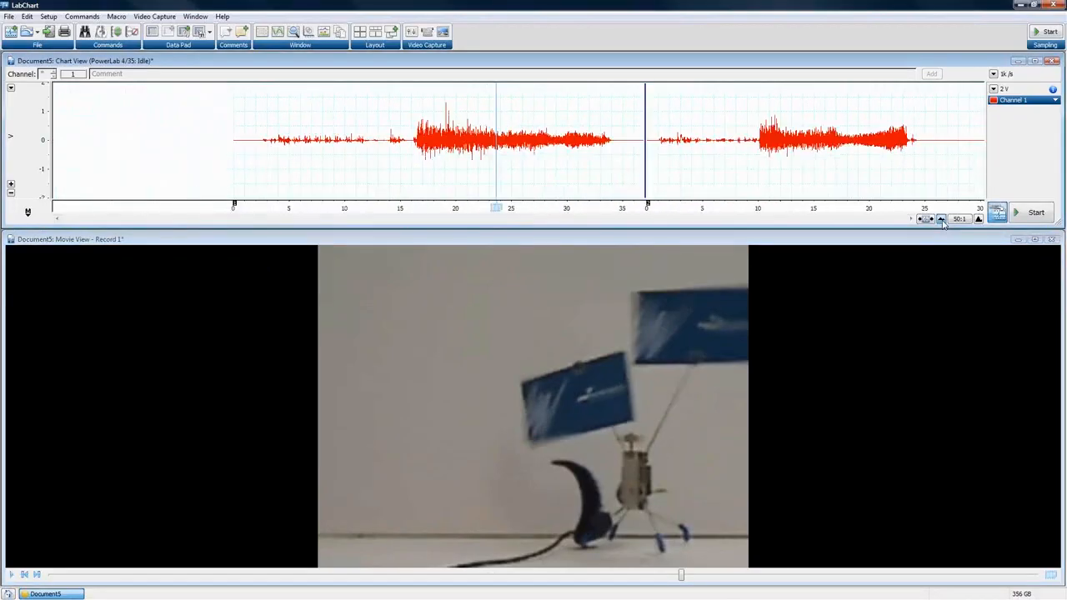
pyautogui.click(941, 219)
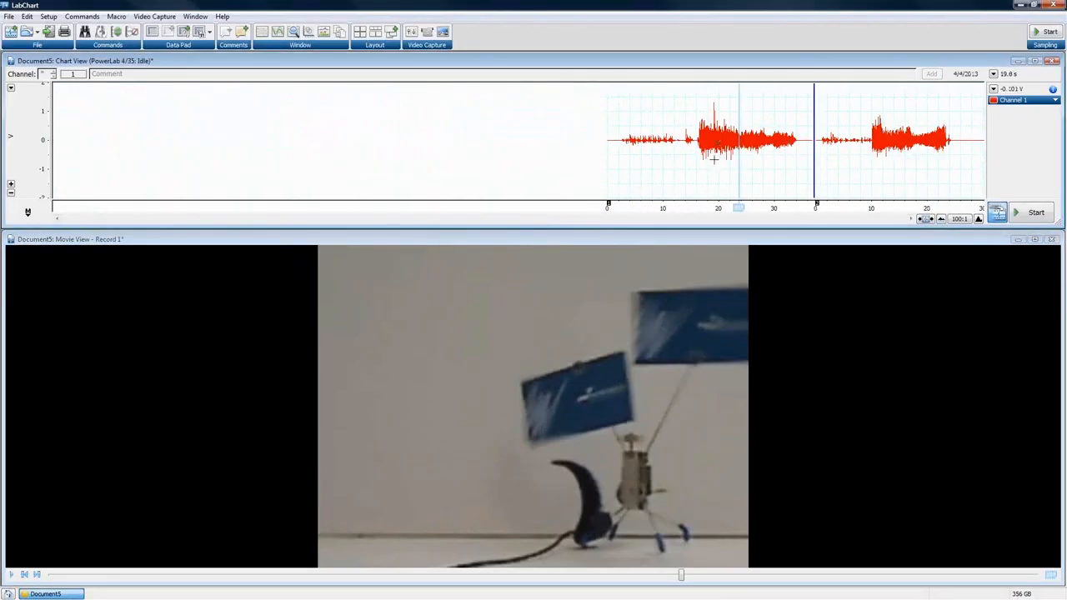
# Delete the data and video between about 3 s and 16 s in the first record, for all channels
pyautogui.moveTo(649, 112)
pyautogui.mouseDown()
pyautogui.moveTo(689, 172)
pyautogui.moveTo(623, 115)
pyautogui.moveTo(634, 138)
pyautogui.moveTo(697, 190)
pyautogui.mouseUp()
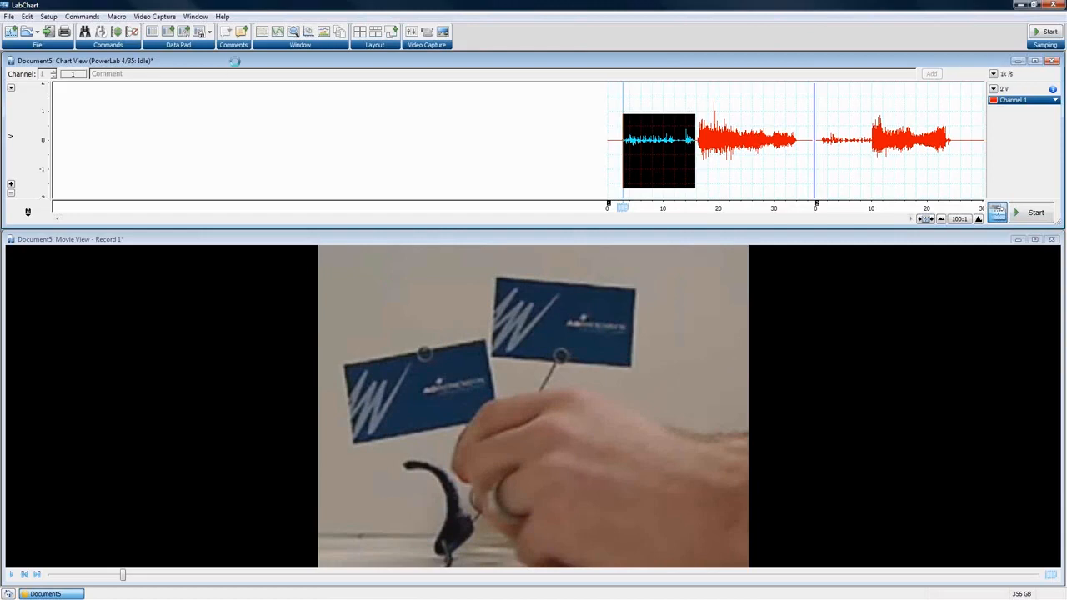
pyautogui.press('Delete')
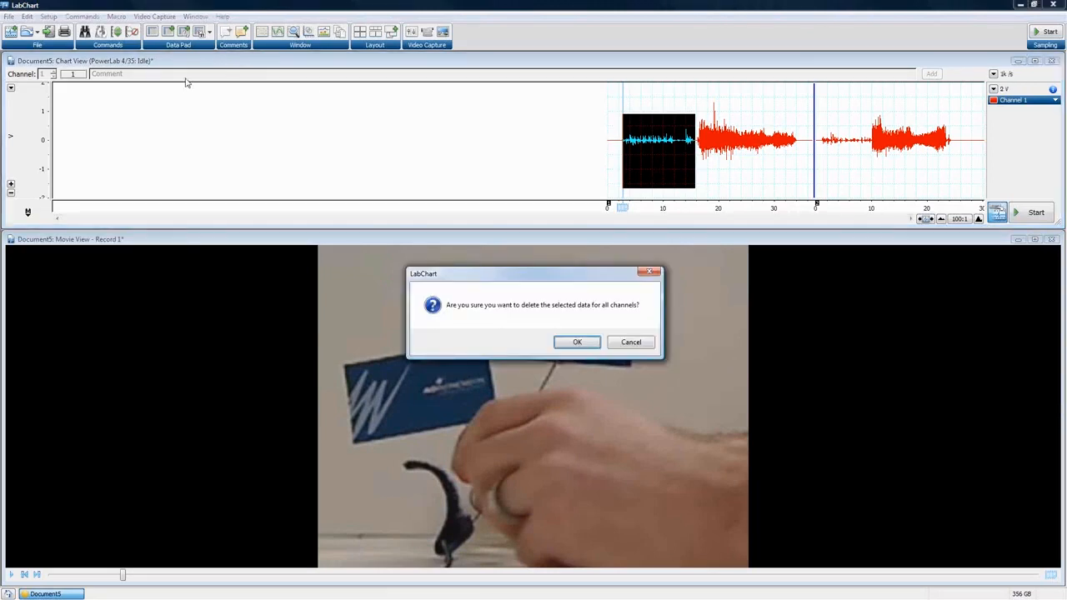
pyautogui.click(577, 343)
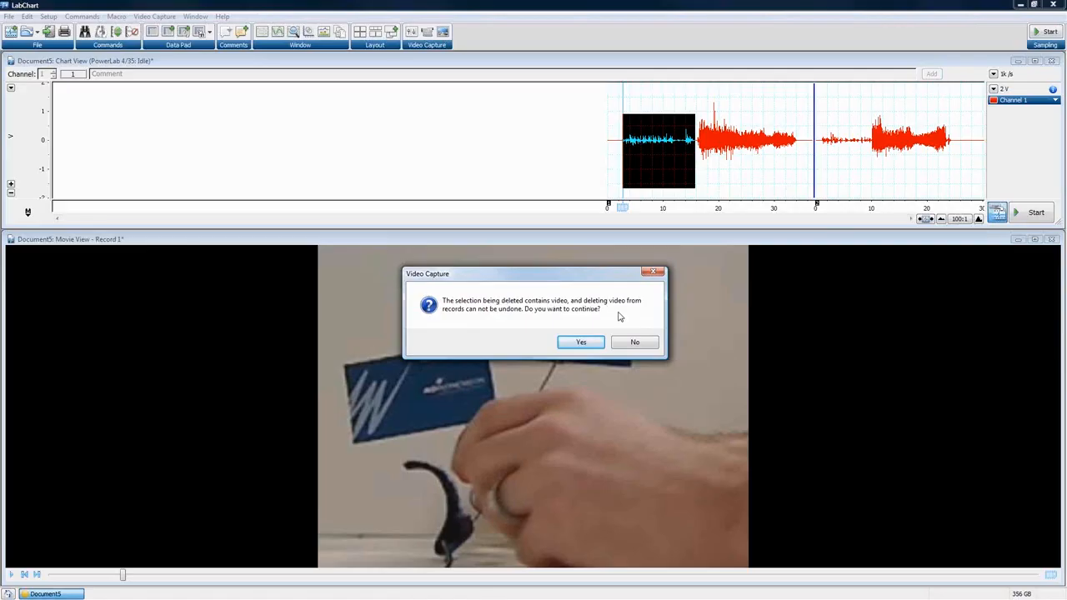
pyautogui.click(594, 344)
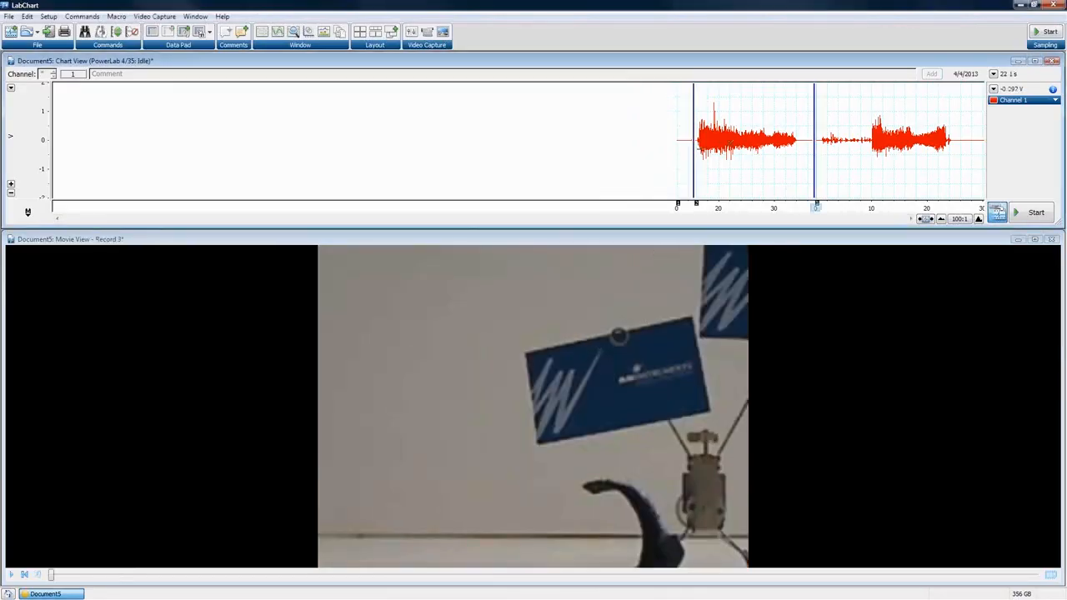
# Jump to about 1.7 s in the shortened first record and play the movie on from there
pyautogui.click(687, 178)
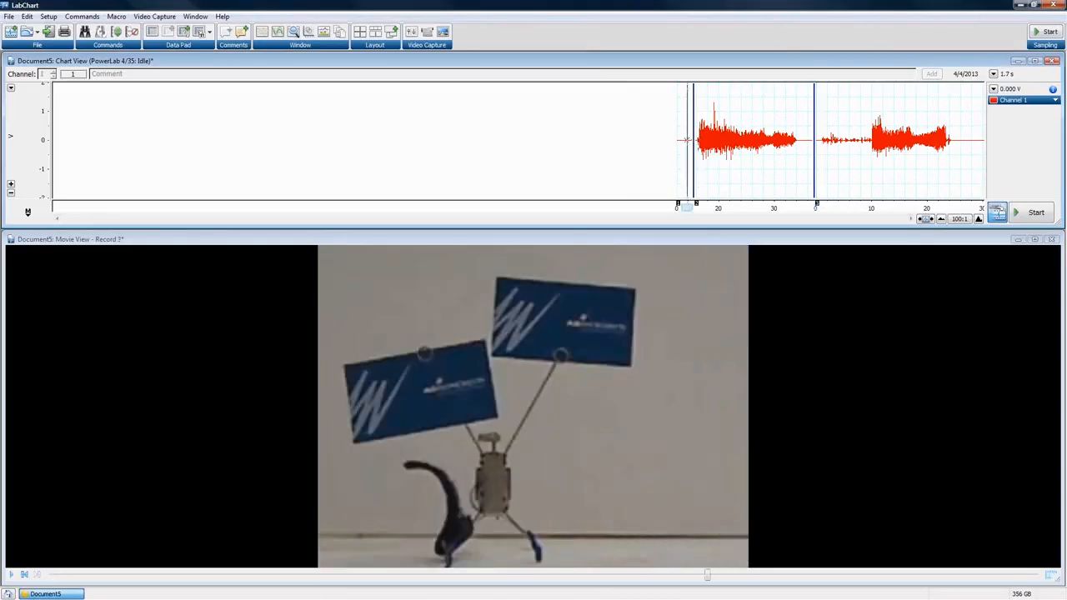
pyautogui.click(11, 574)
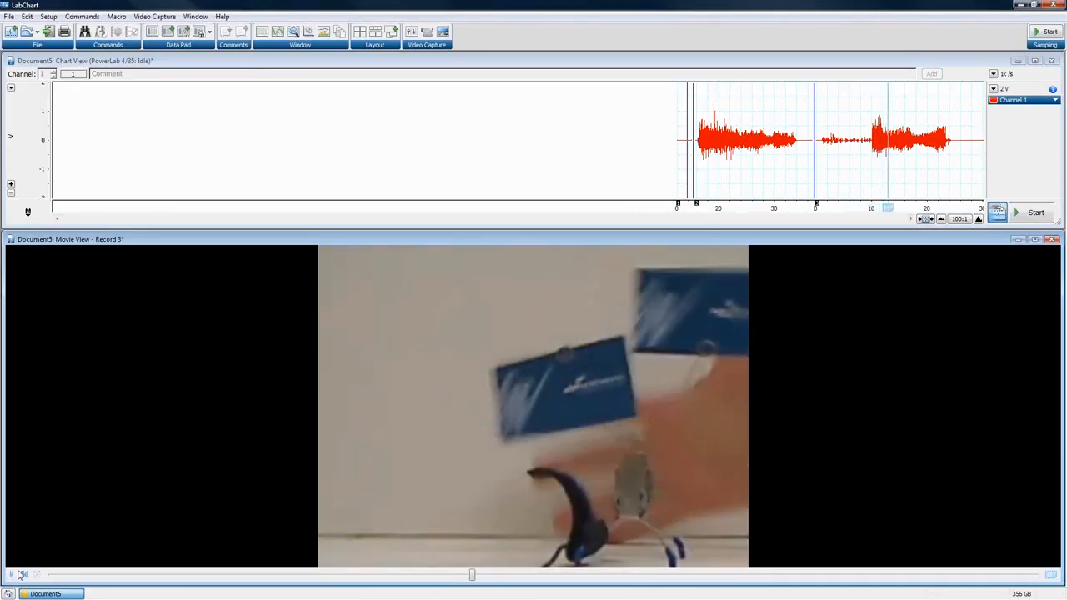
# Save the document to the Desktop as a LabChart Data File named Webinar Test
pyautogui.click(8, 17)
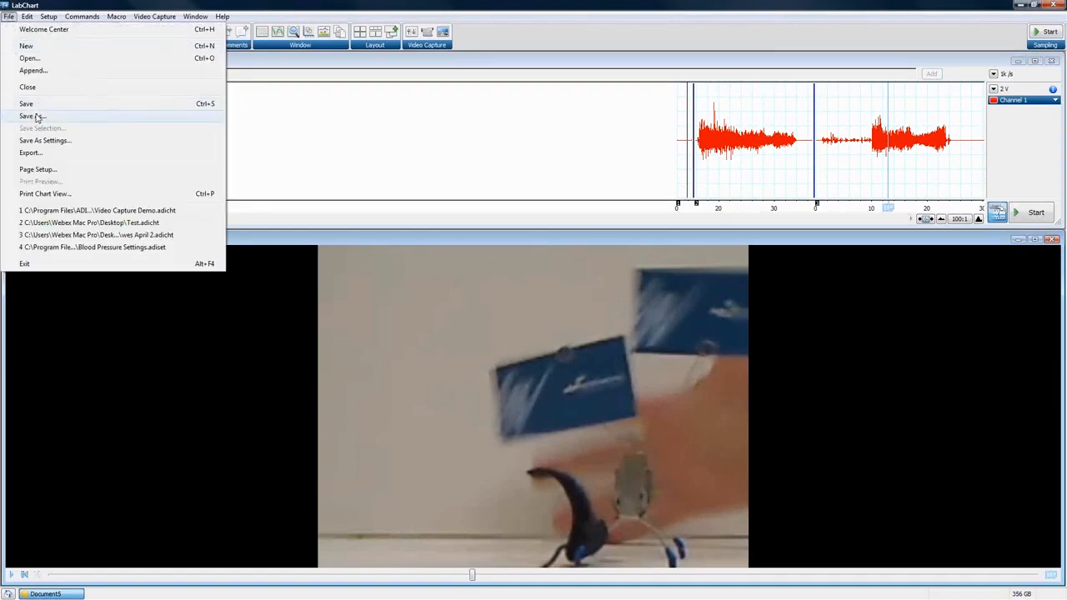
pyautogui.moveTo(74, 14)
pyautogui.moveTo(8, 17)
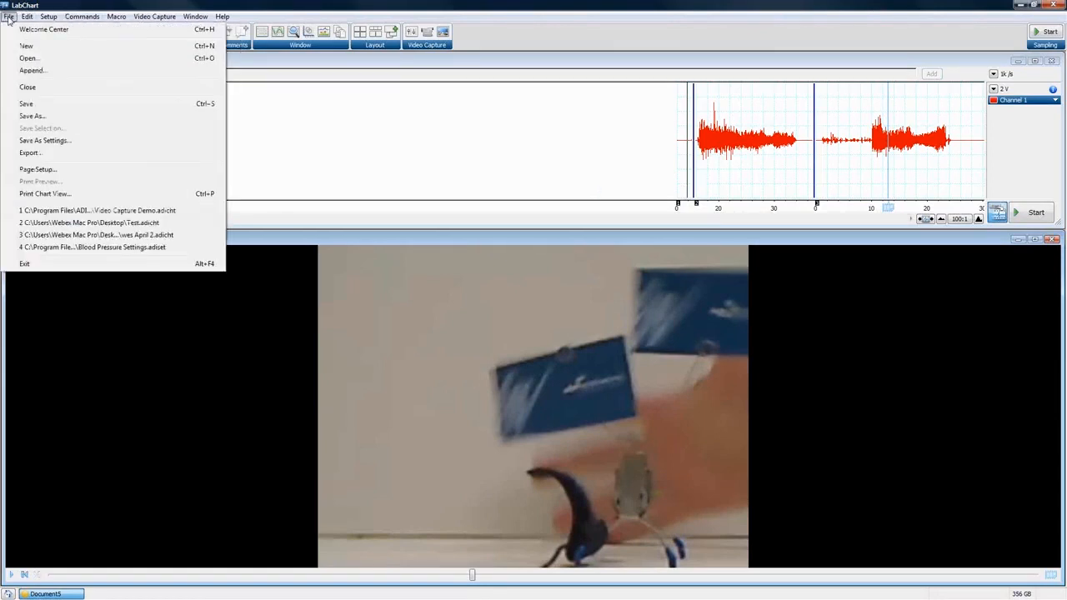
pyautogui.click(34, 116)
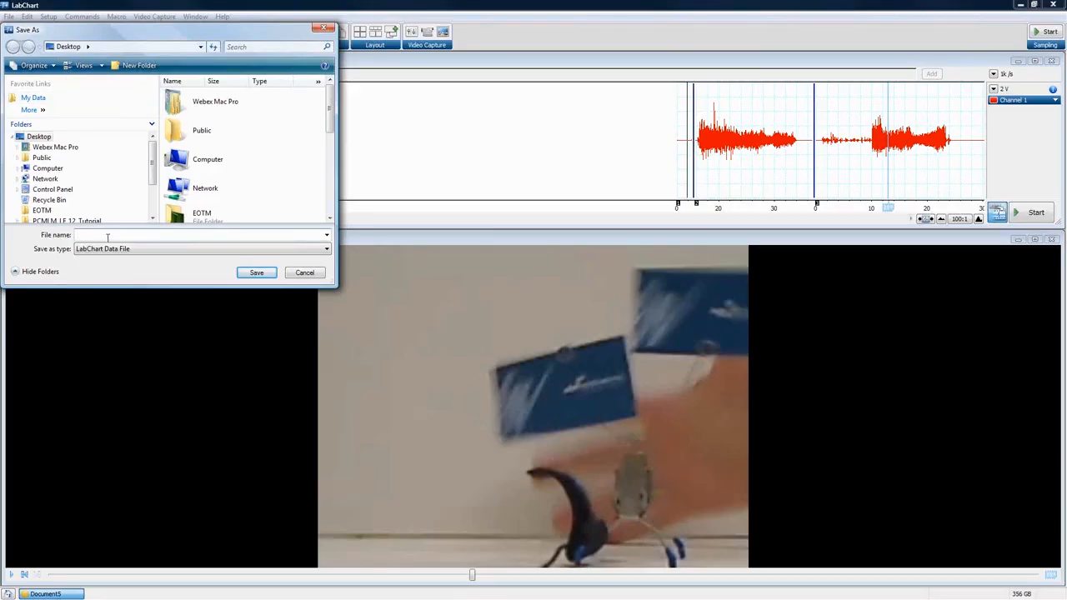
pyautogui.write('Webinar')
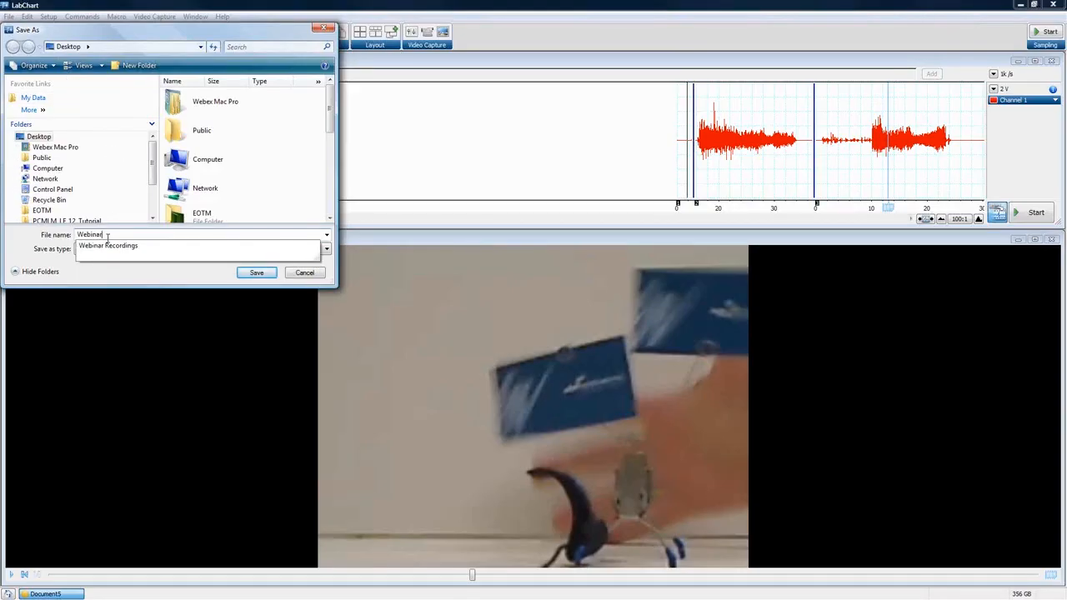
pyautogui.write(' Test')
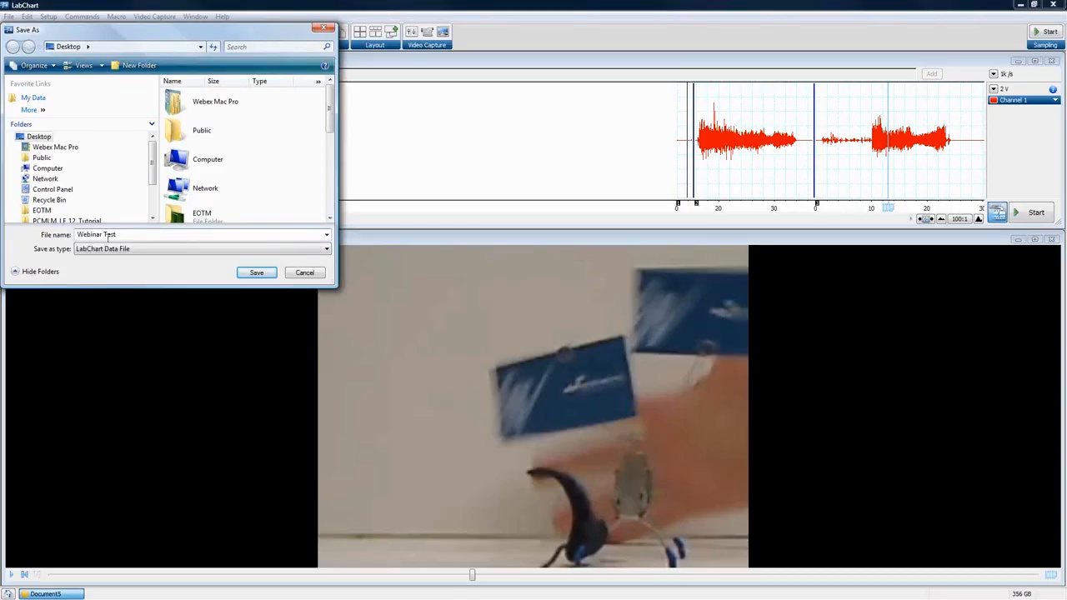
pyautogui.click(271, 275)
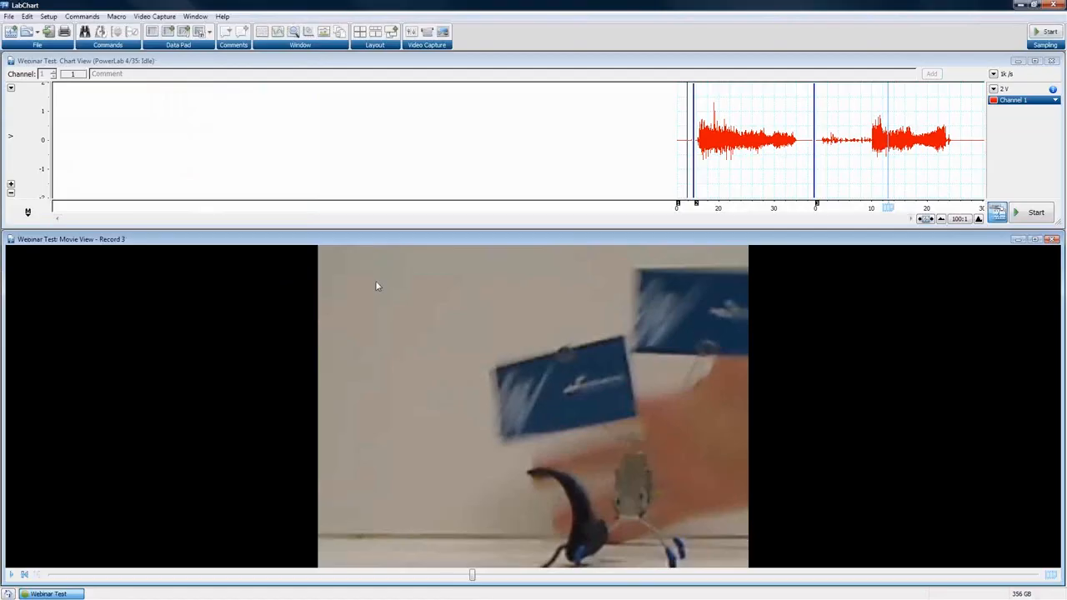
# Minimize LabChart and place the Webinar Test file and its Webinar Test movies folder side by side on the desktop
pyautogui.click(1021, 8)
pyautogui.moveTo(25, 23); pyautogui.dragTo(306, 116)
pyautogui.moveTo(16, 79); pyautogui.dragTo(258, 142)
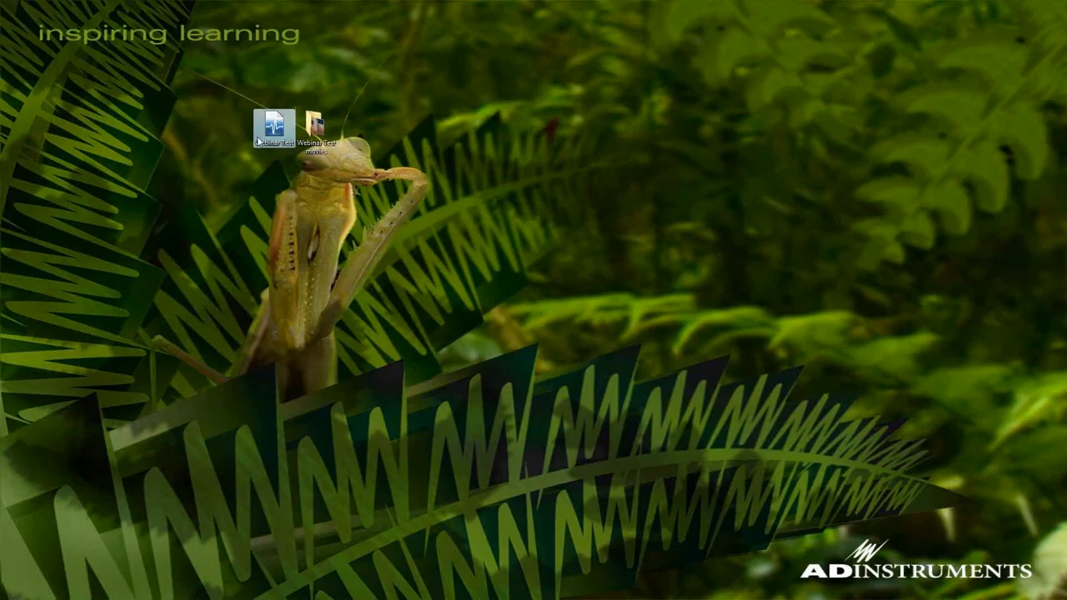
pyautogui.click(1064, 246)
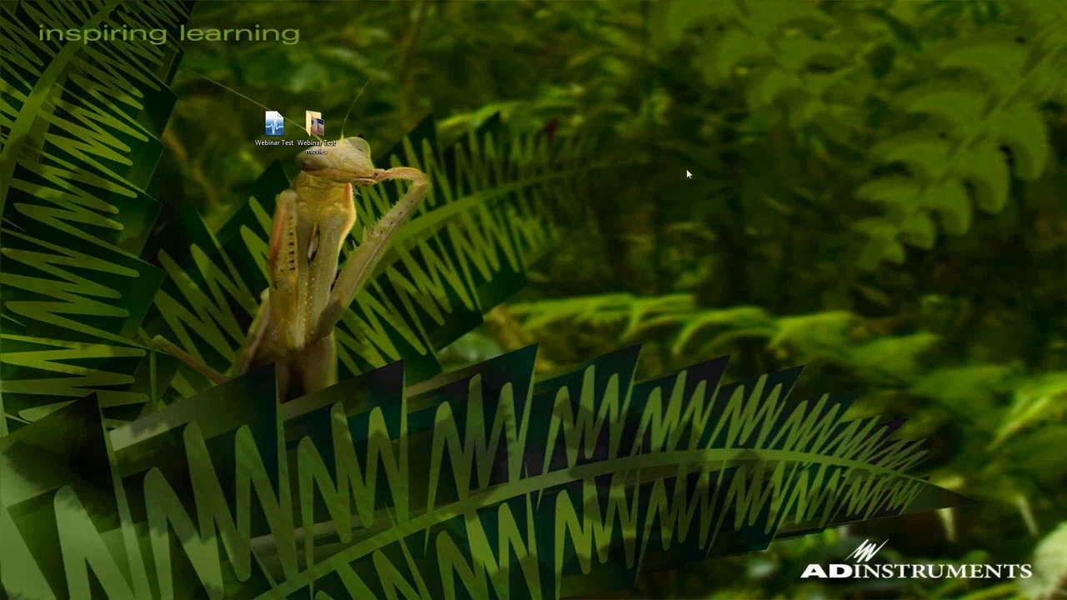
# Create a new folder named Test on the desktop
pyautogui.rightClick(645, 120)
pyautogui.moveTo(677, 223)
pyautogui.click(804, 222)
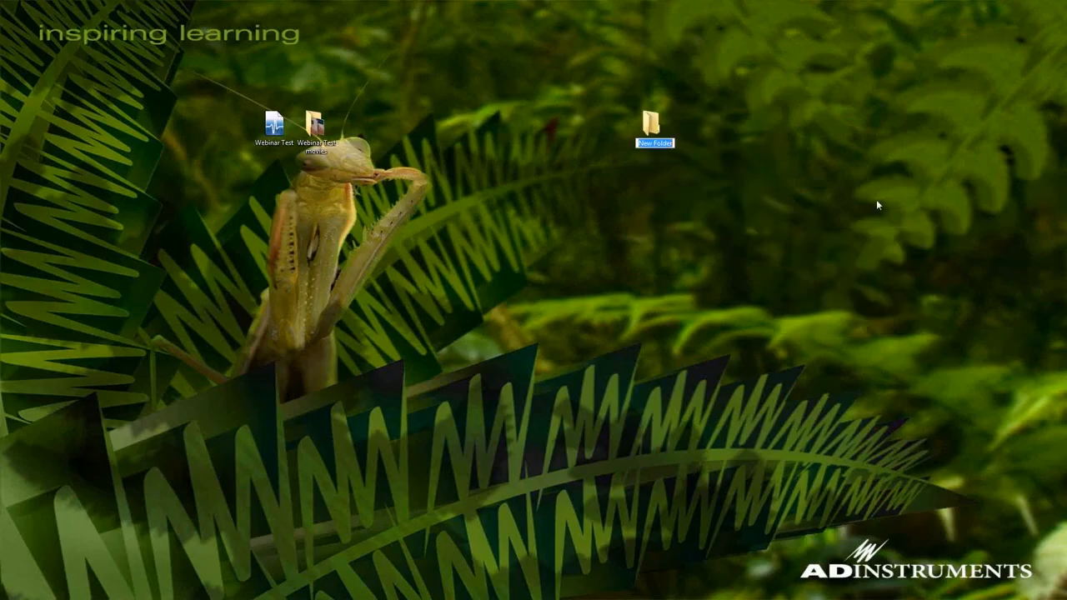
pyautogui.write('Test')
pyautogui.press('Return')
# Move the Webinar Test movies folder into the Test folder, and open the Webinar Test file to check its video before closing it
pyautogui.moveTo(319, 129); pyautogui.dragTo(654, 126)
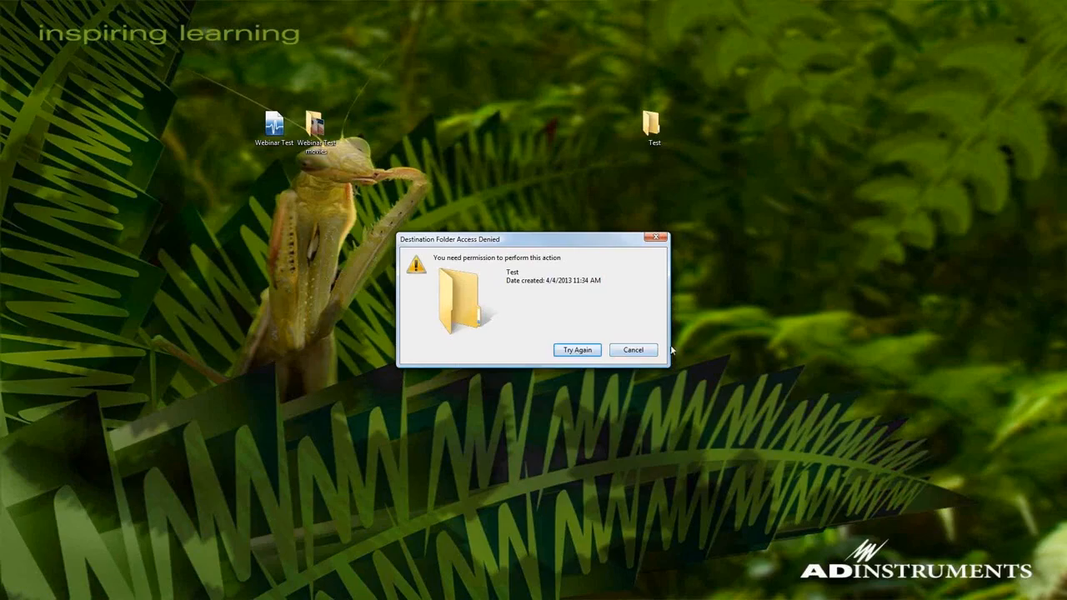
pyautogui.click(635, 351)
pyautogui.click(611, 327)
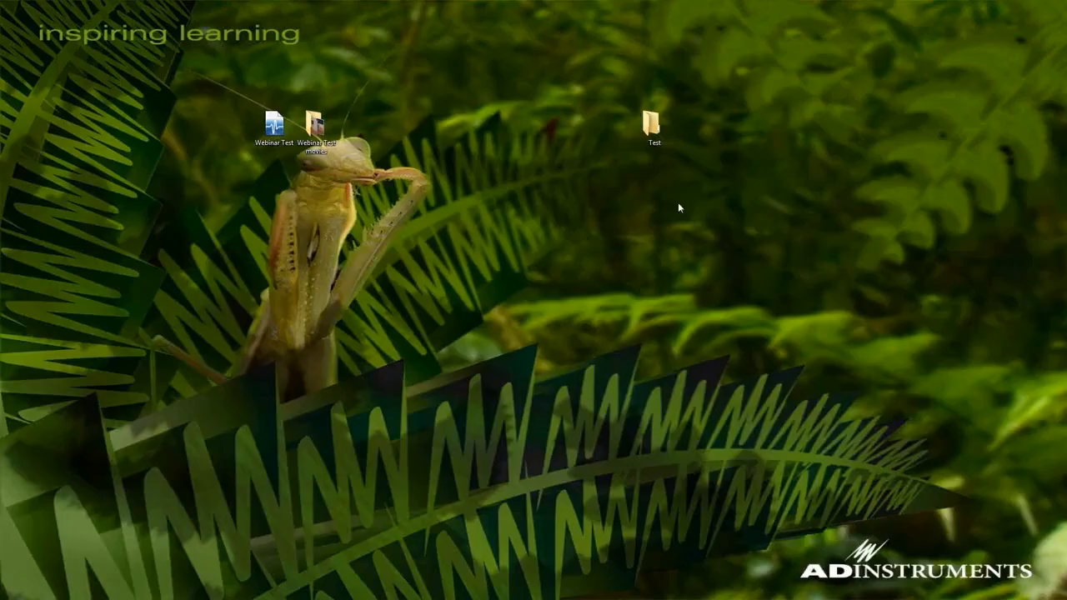
pyautogui.moveTo(321, 129); pyautogui.dragTo(652, 127)
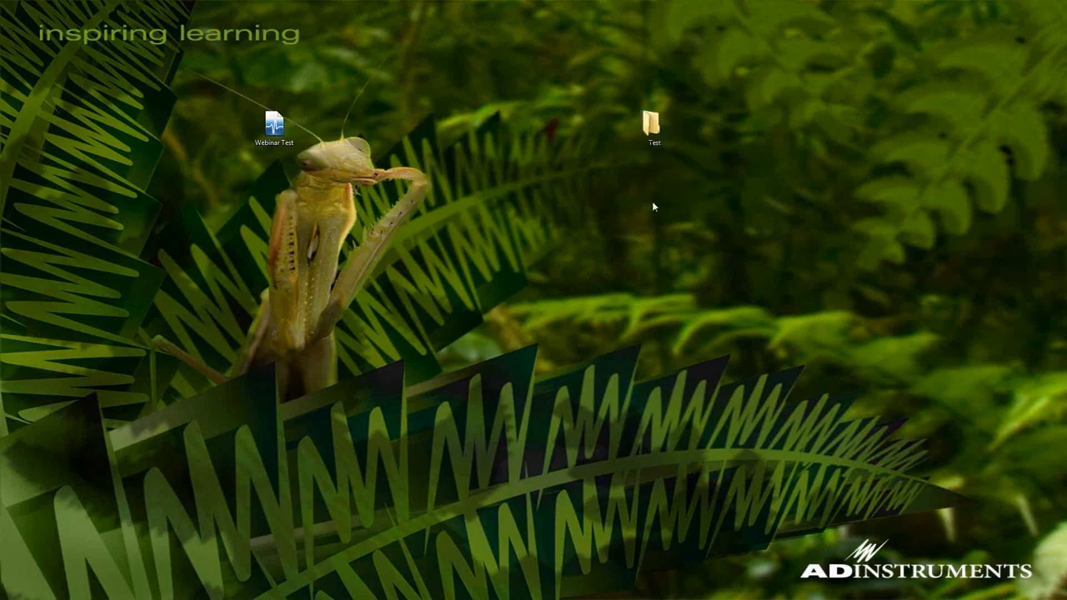
pyautogui.click(280, 127)
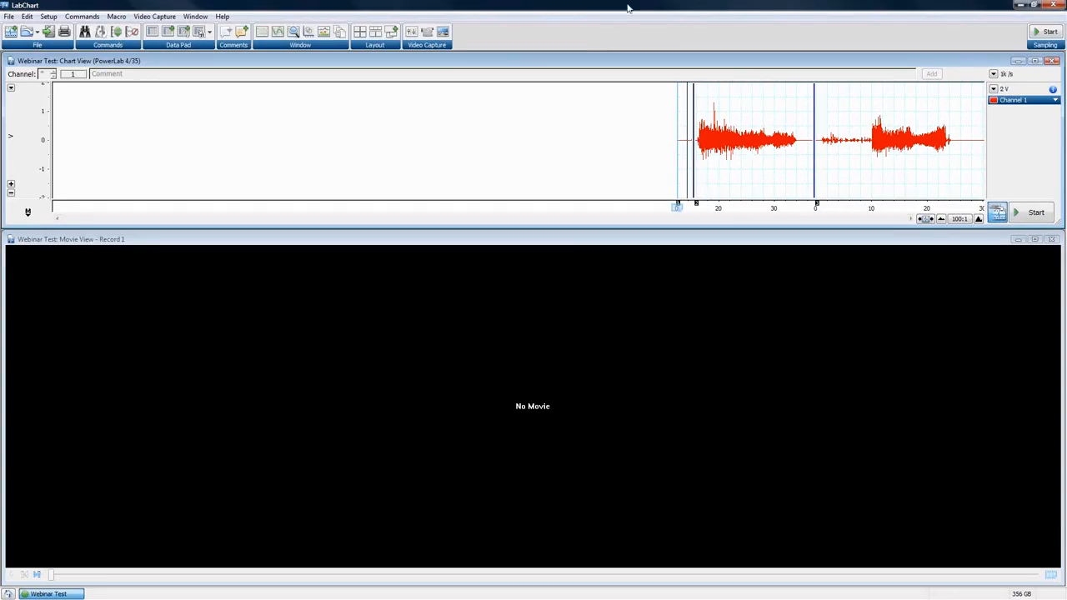
pyautogui.click(1057, 6)
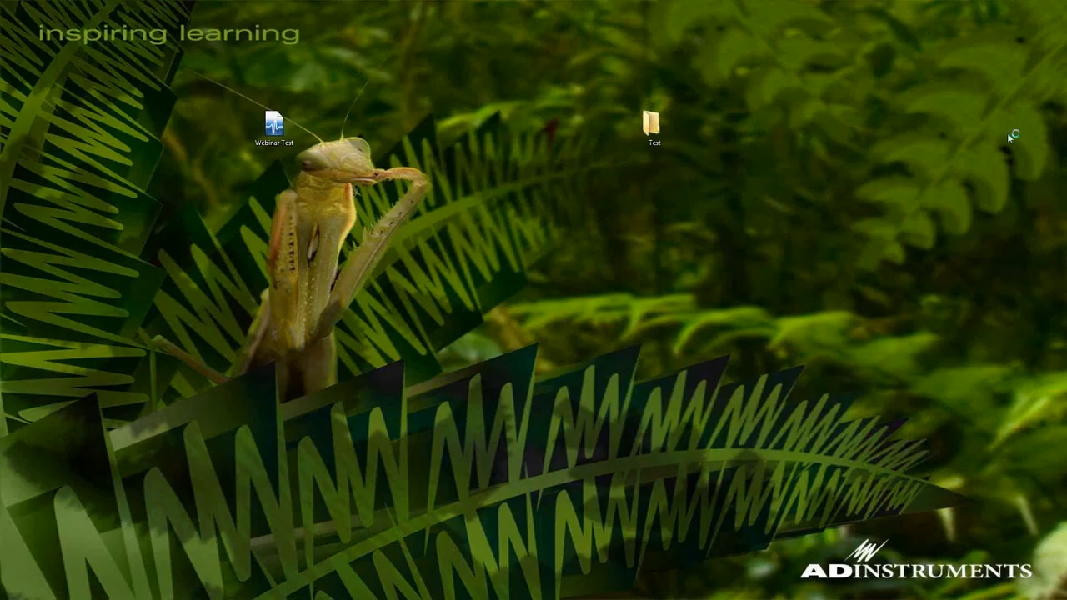
# Return the Webinar Test movies folder to the desktop beside the Webinar Test file, and reopen the file to check its video
pyautogui.moveTo(1008, 133); pyautogui.dragTo(374, 150)
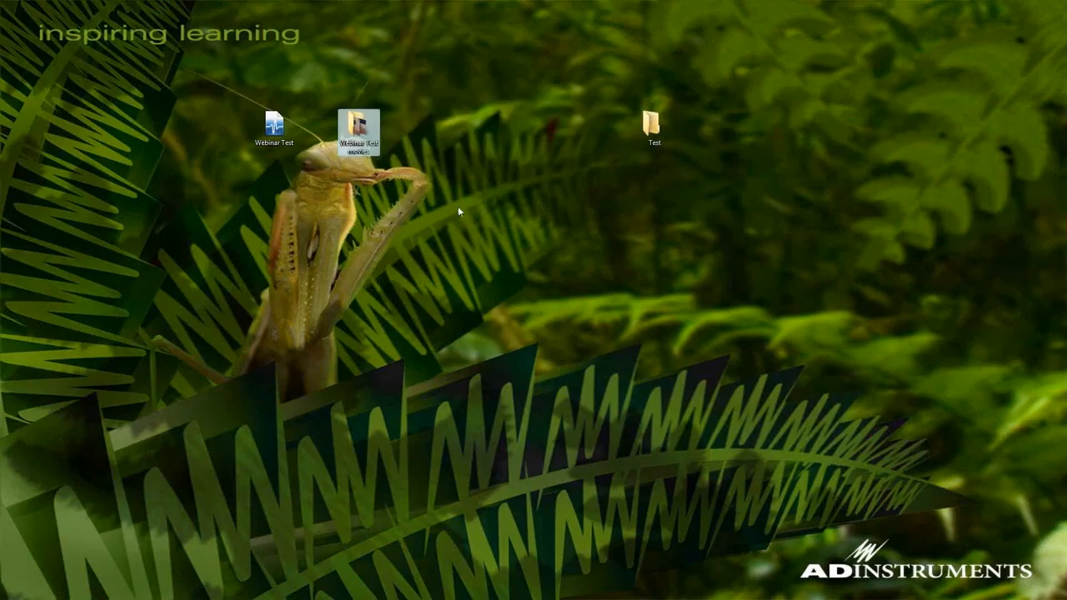
pyautogui.click(415, 197)
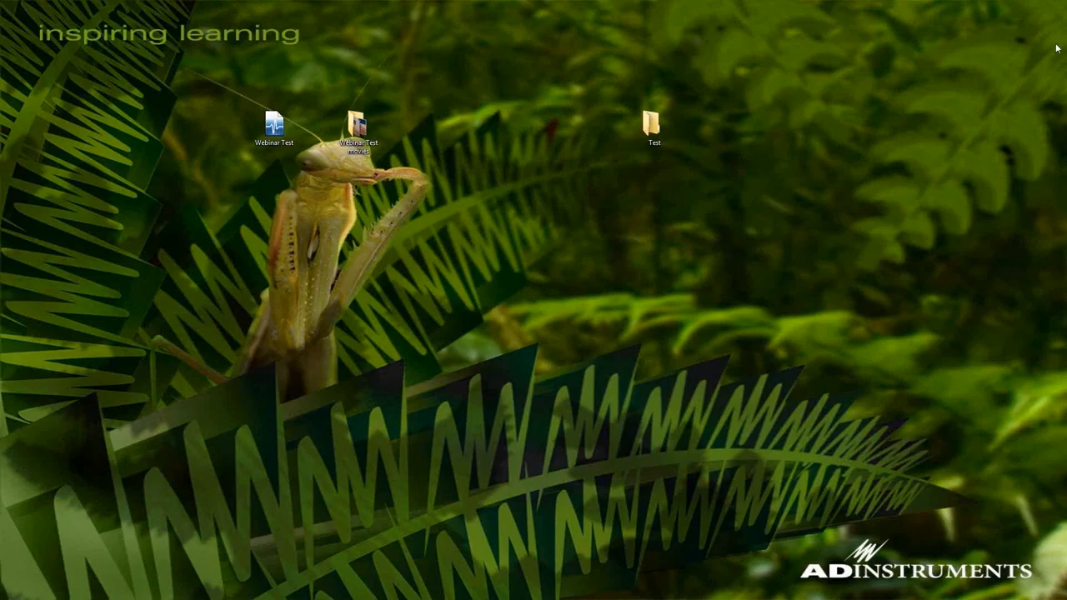
pyautogui.doubleClick(280, 131)
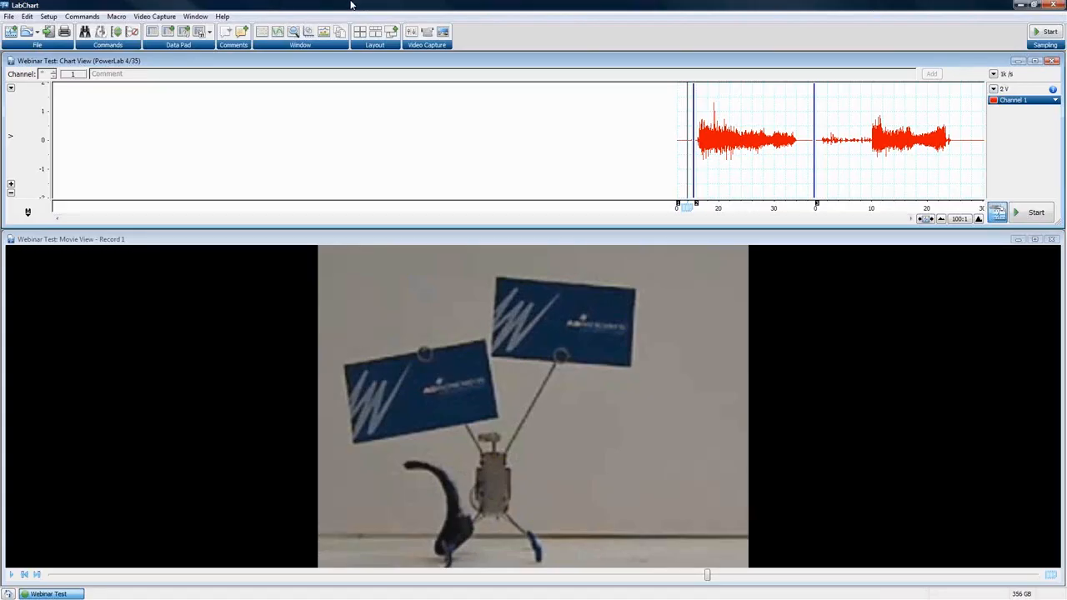
pyautogui.click(1024, 7)
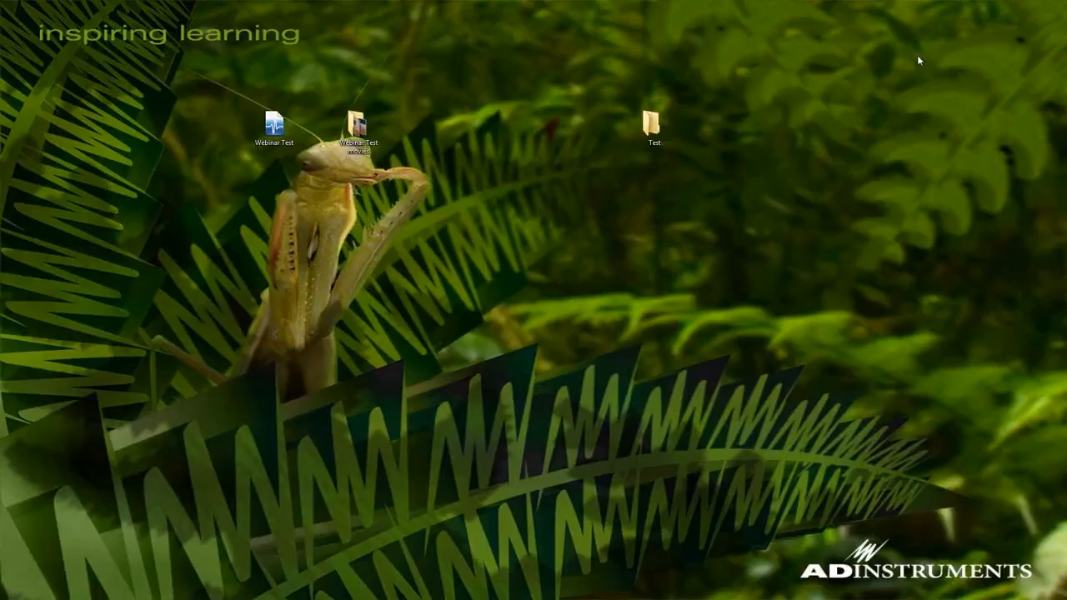
# Open the Webinar Test movies folder and play Record1 in Windows Media Player, closing the player and the folder when done
pyautogui.doubleClick(356, 126)
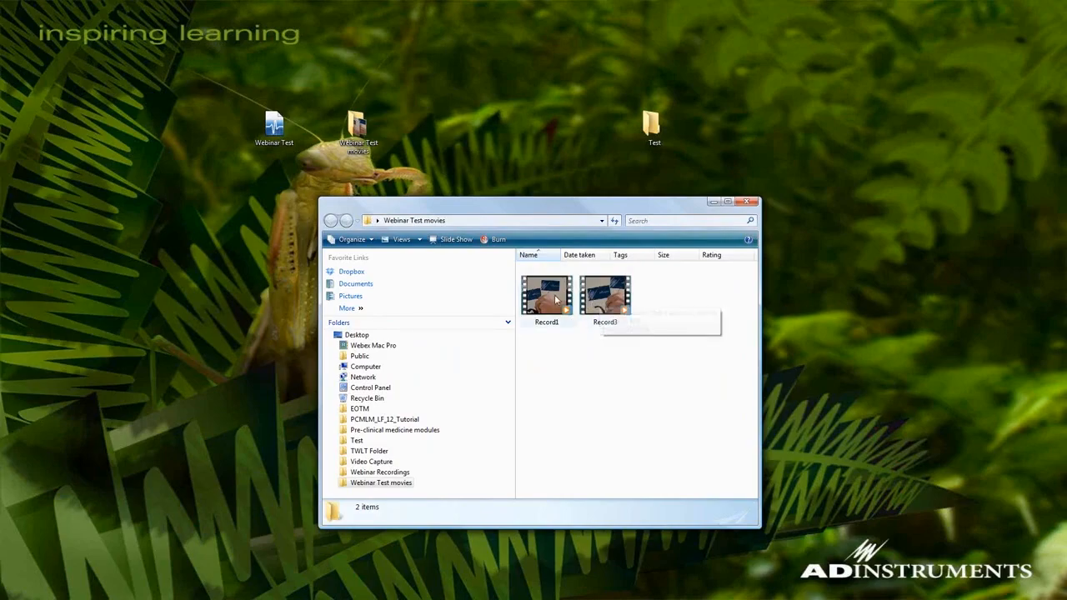
pyautogui.moveTo(557, 300)
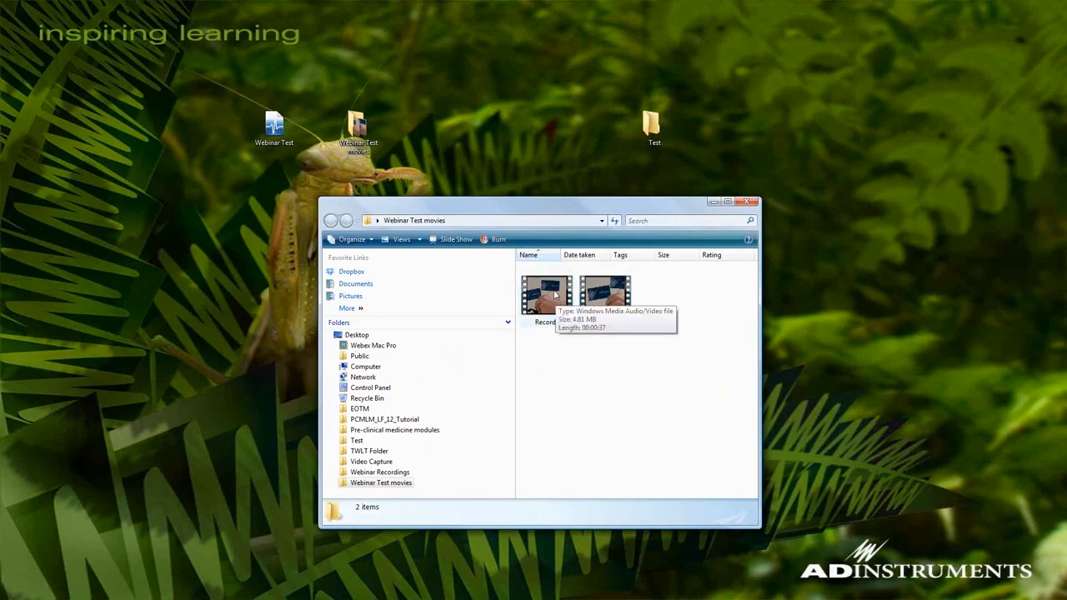
pyautogui.click(546, 300)
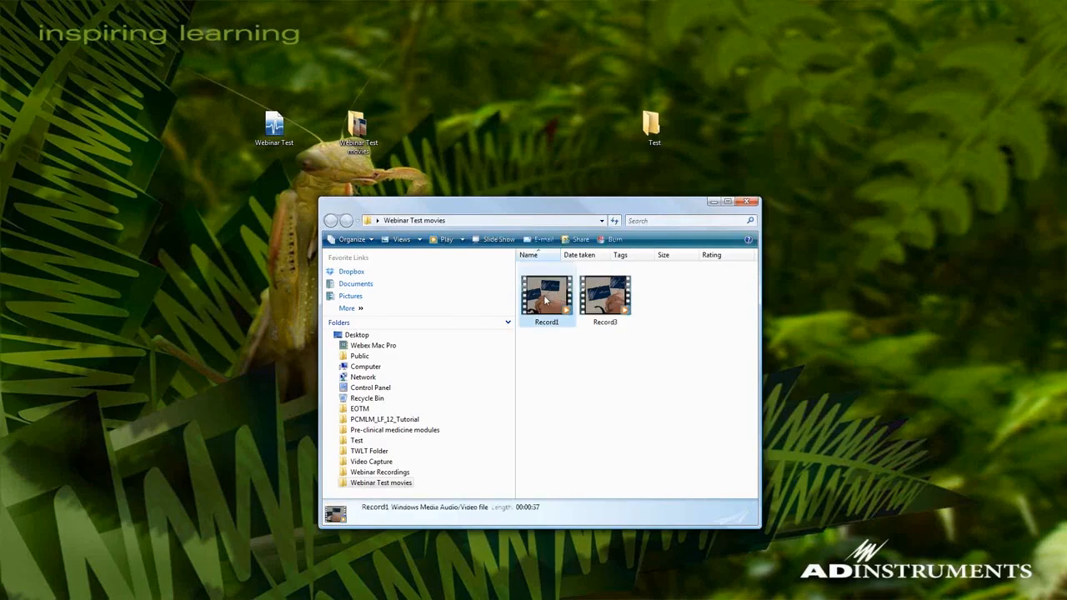
pyautogui.doubleClick(546, 300)
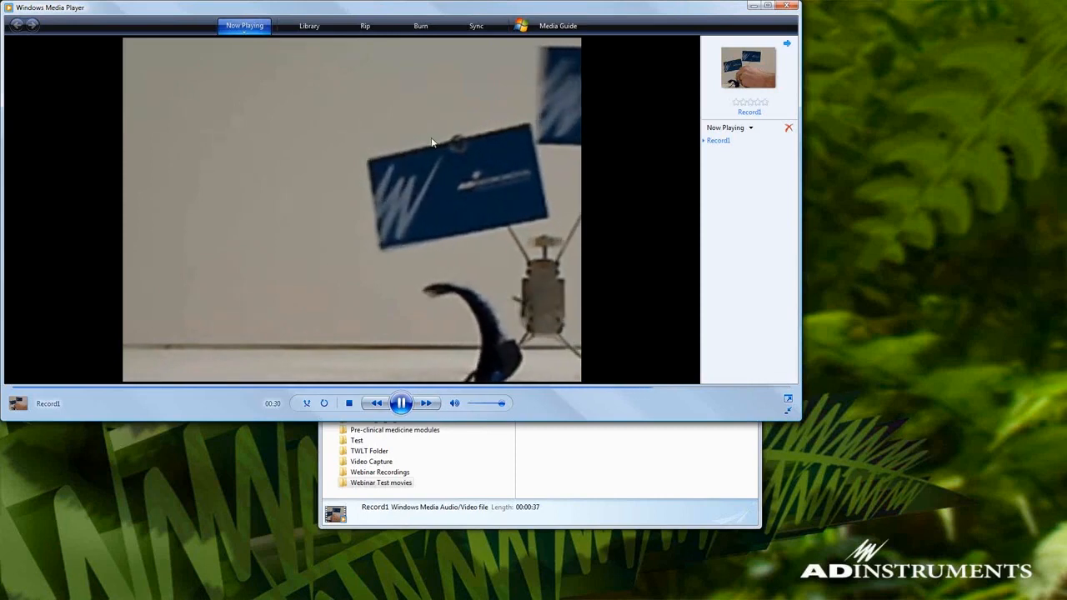
pyautogui.click(786, 7)
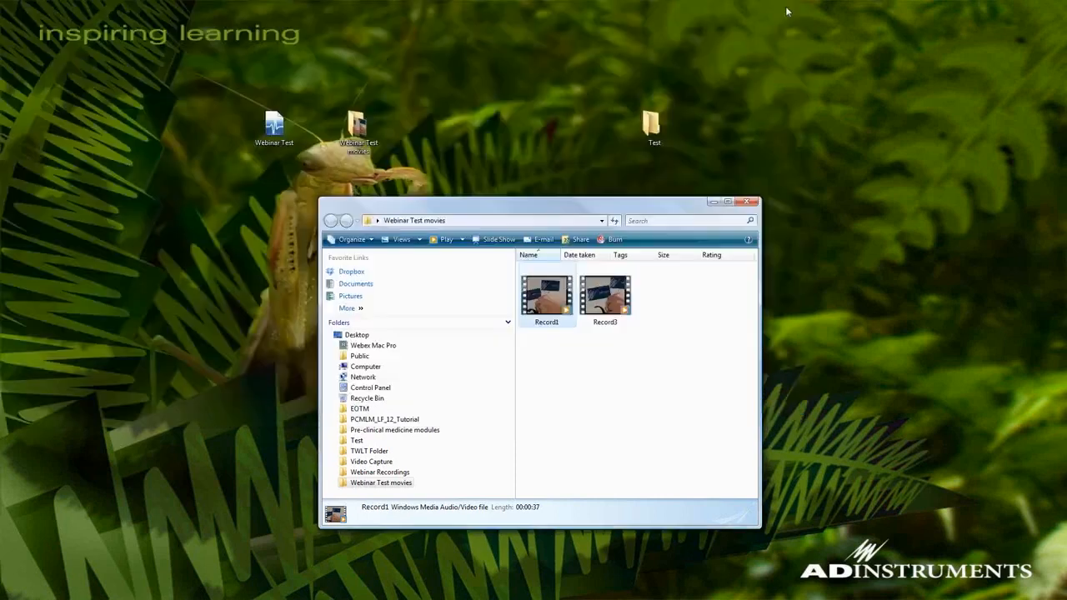
pyautogui.click(747, 202)
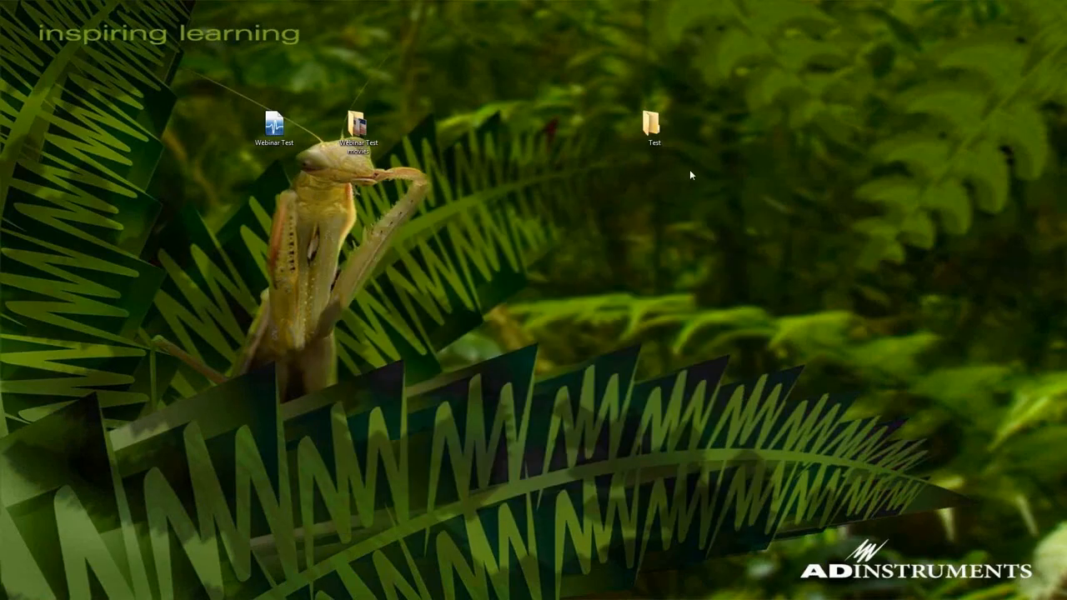